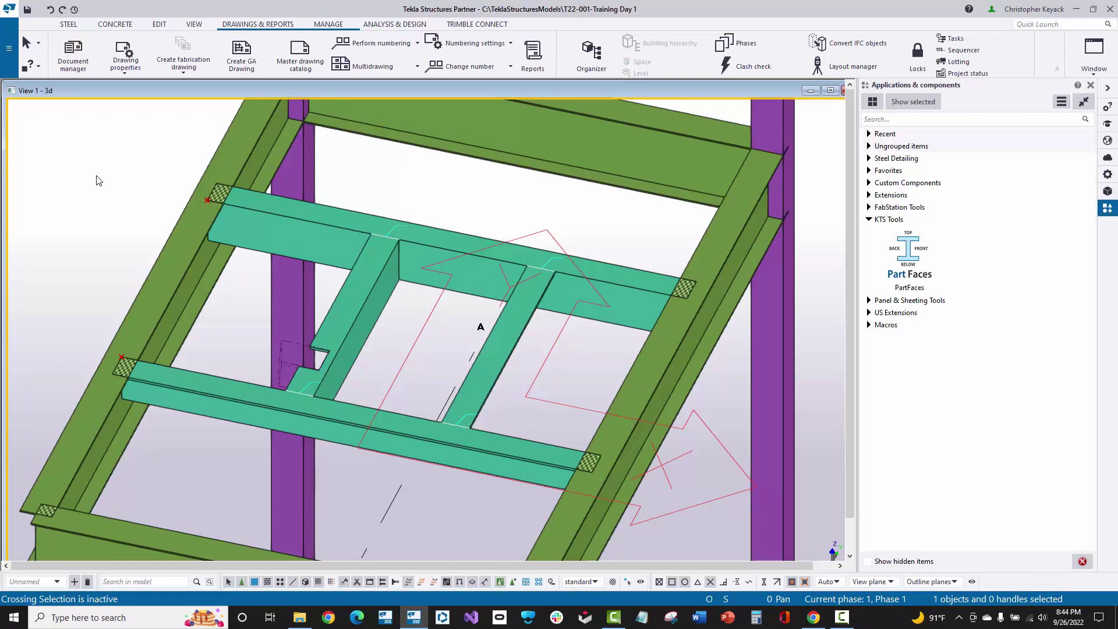
Select the notched angle between the two long members and examine its orientation from above and in 3D.
left_click(354, 292)
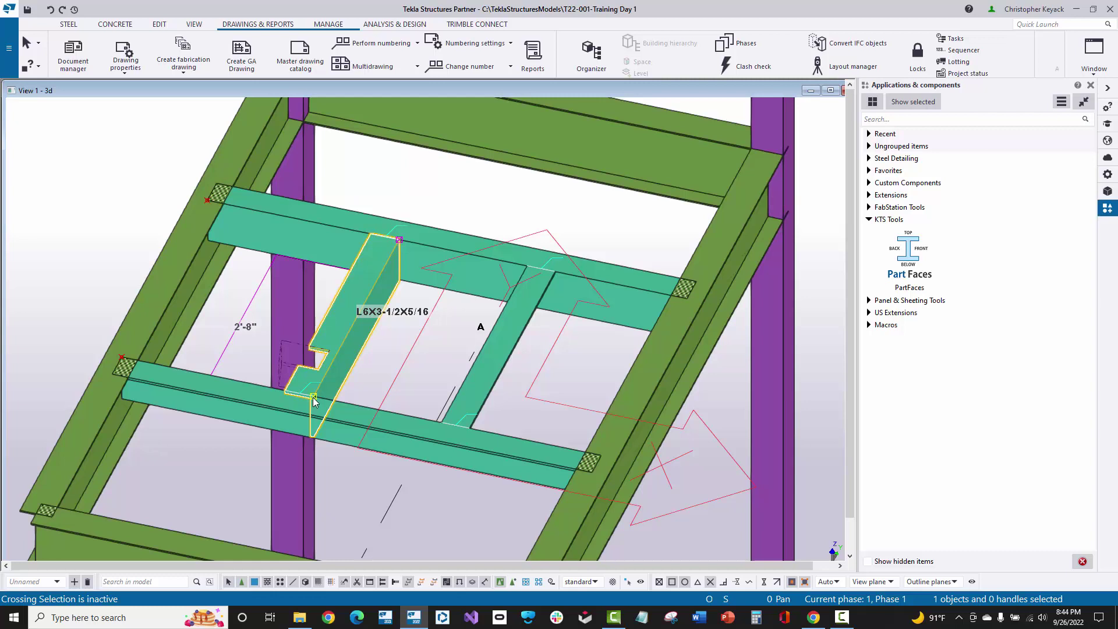
scroll(313, 397, "up", 1)
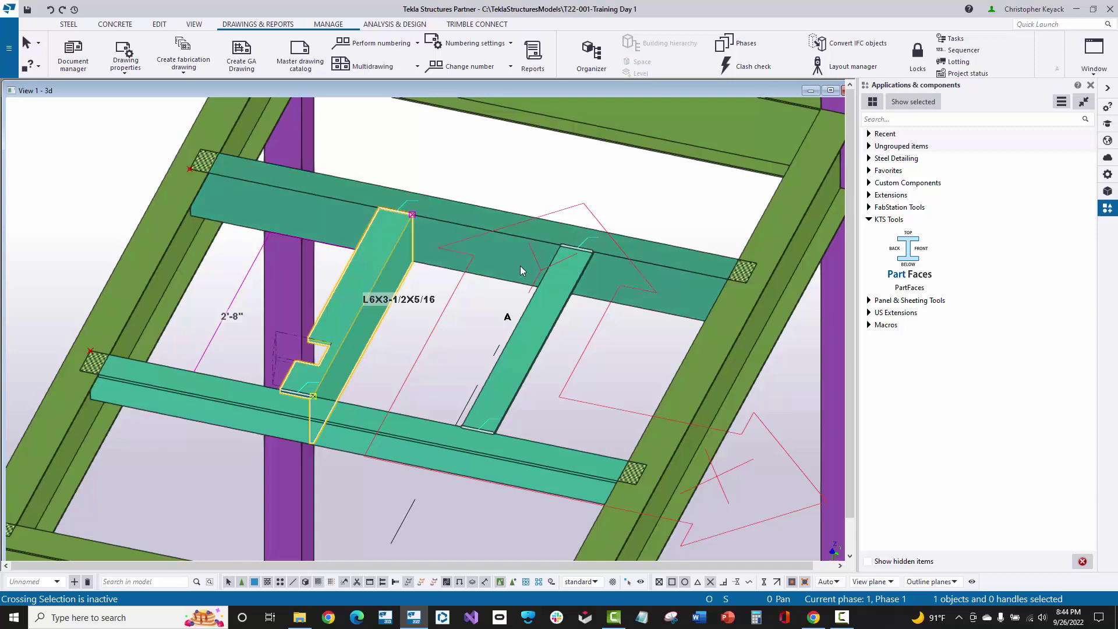
scroll(533, 397, "down", 1)
middle_click_drag(532, 398, 511, 472, "ctrl")
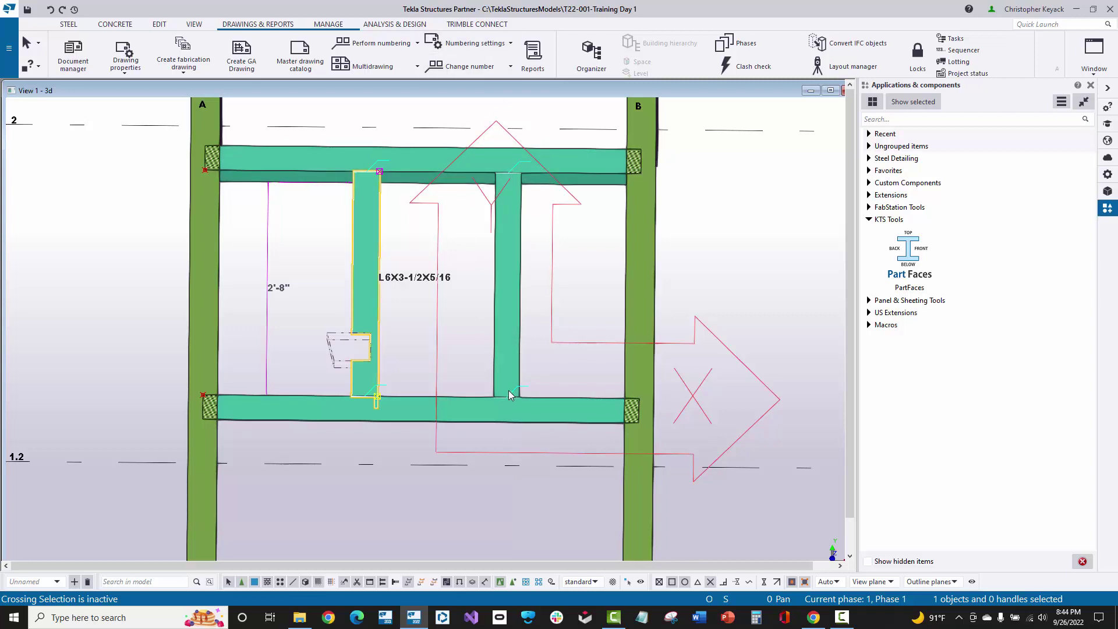
key("ctrl+p")
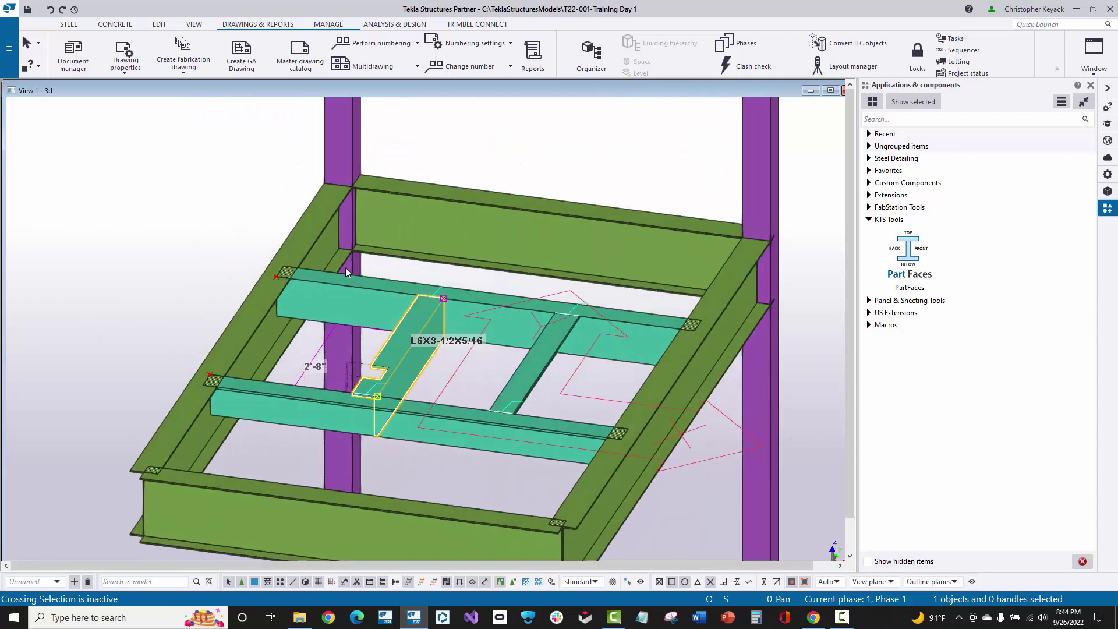
scroll(456, 376, "up", 1)
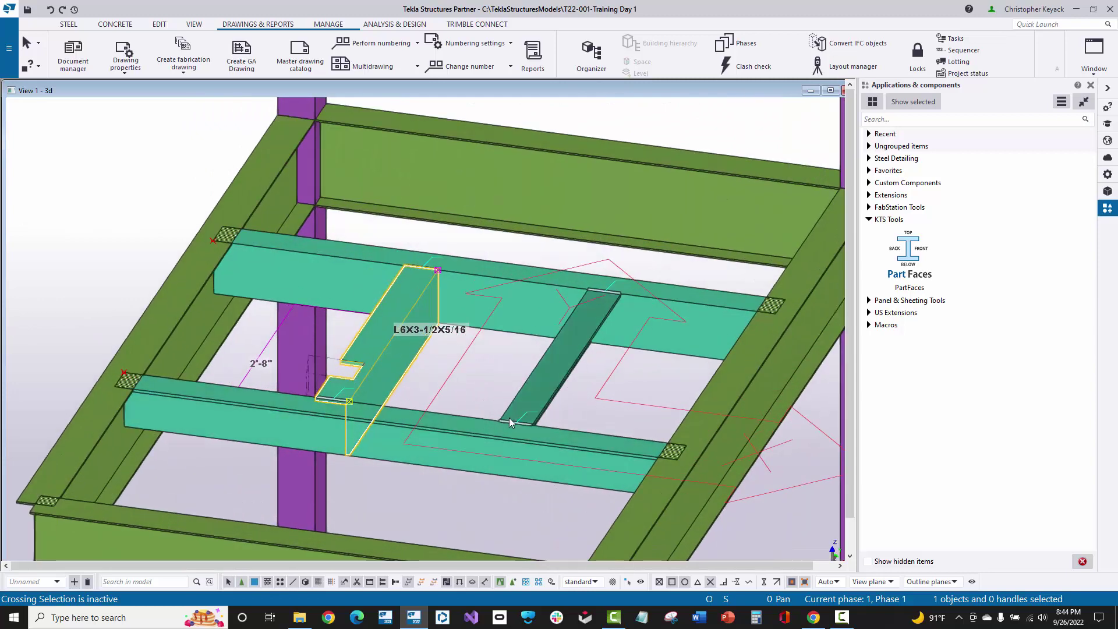
middle_click_drag(409, 289, 436, 337, "ctrl")
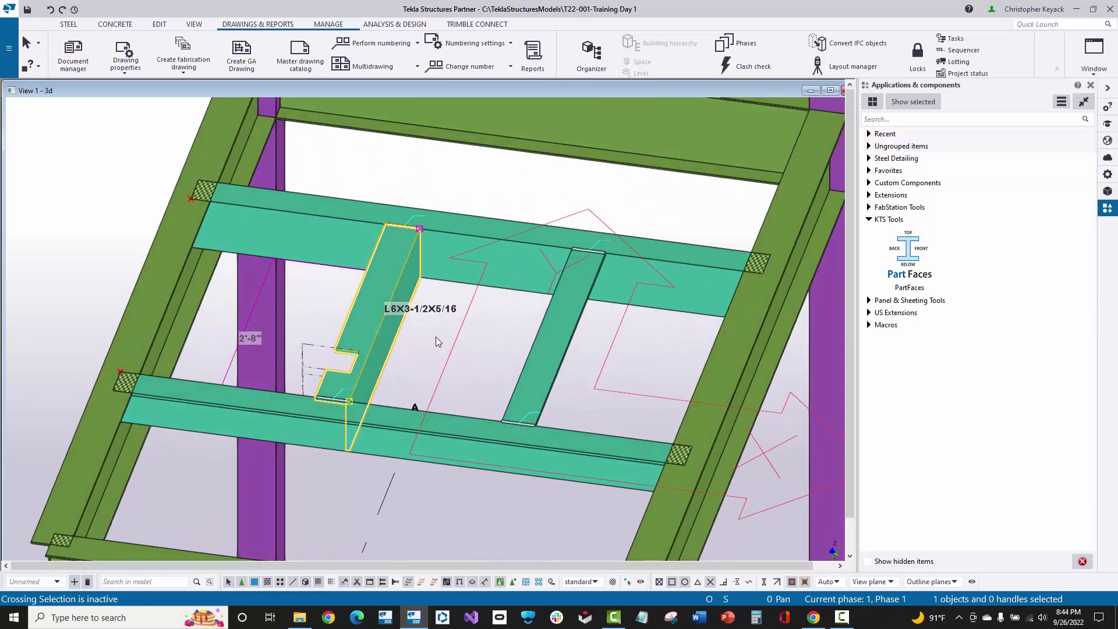
Show the notched angle's properties and set its position Rotation to Front.
left_click(436, 336)
left_click(400, 285)
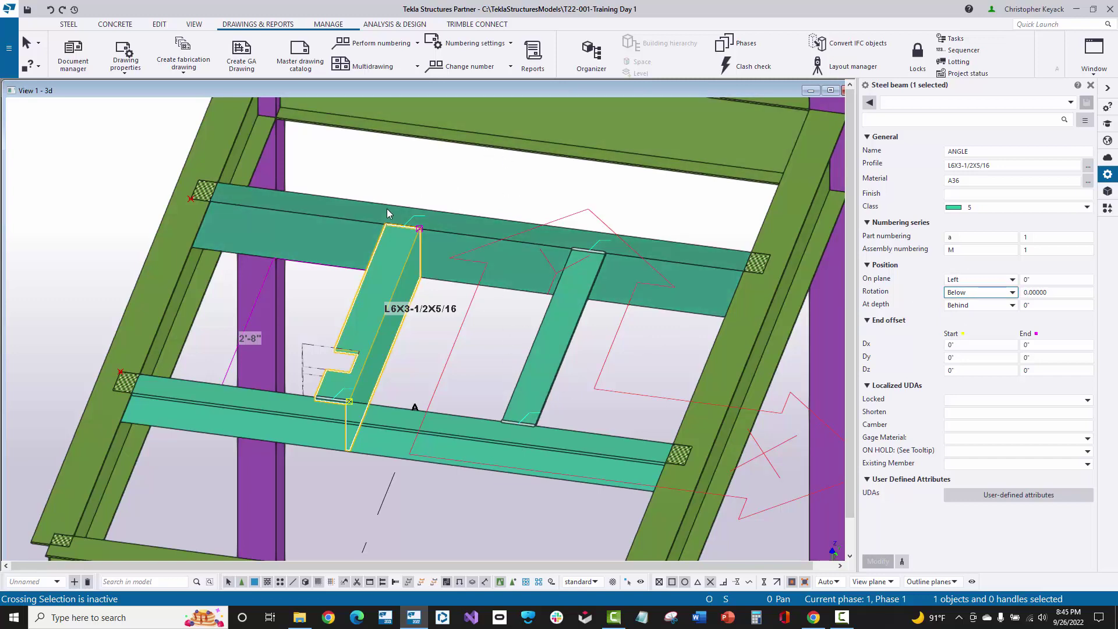
middle_click_drag(387, 215, 396, 318, "ctrl")
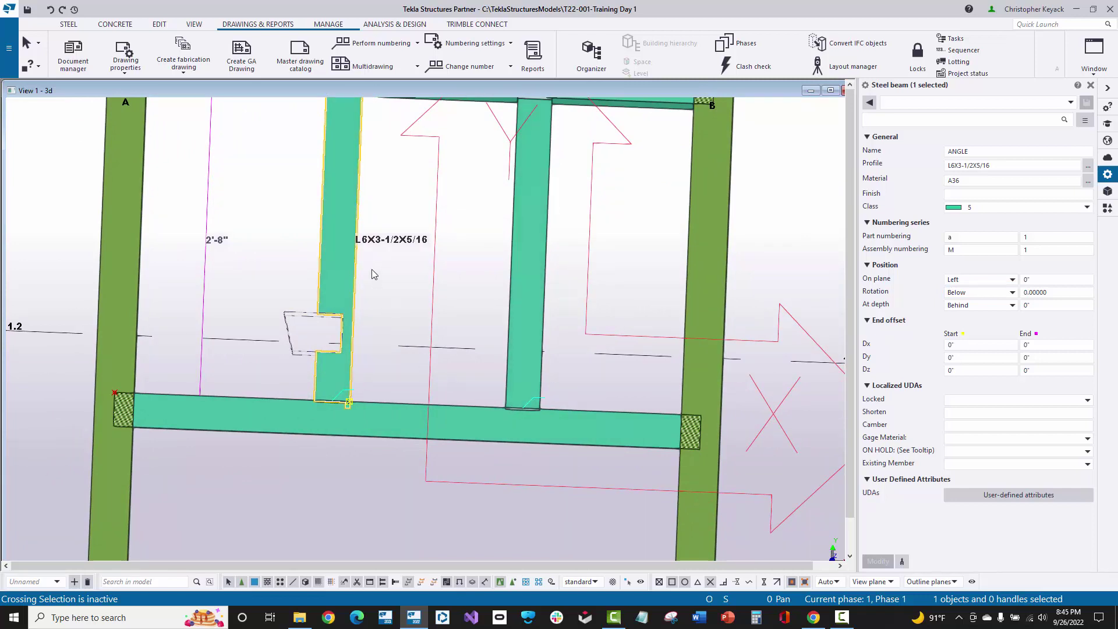
middle_click_drag(361, 215, 364, 275)
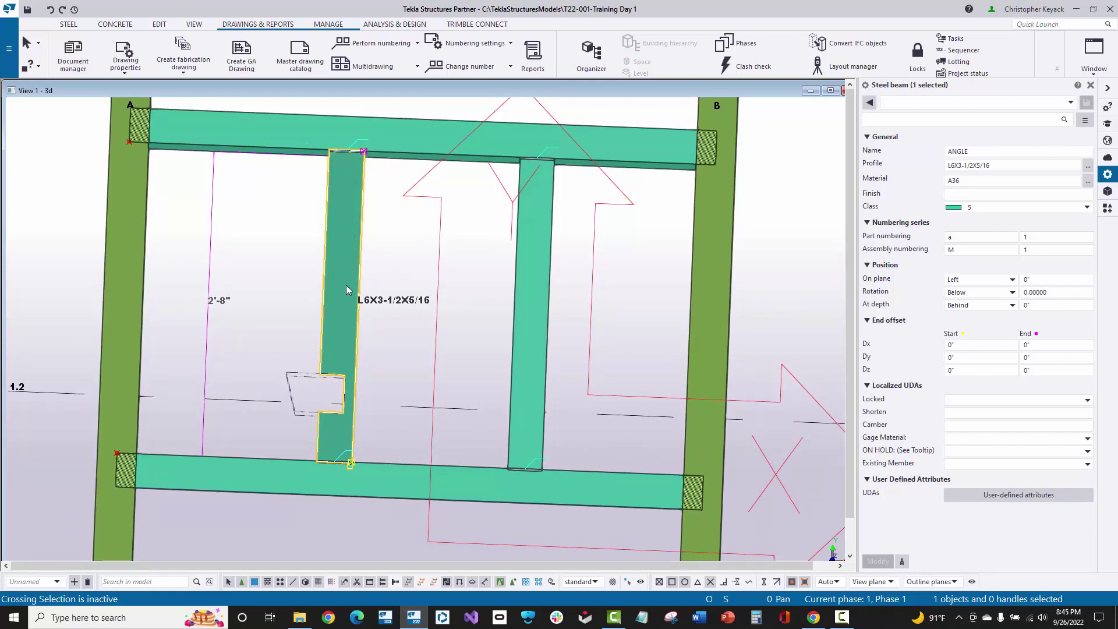
middle_click_drag(349, 291, 816, 332, "ctrl")
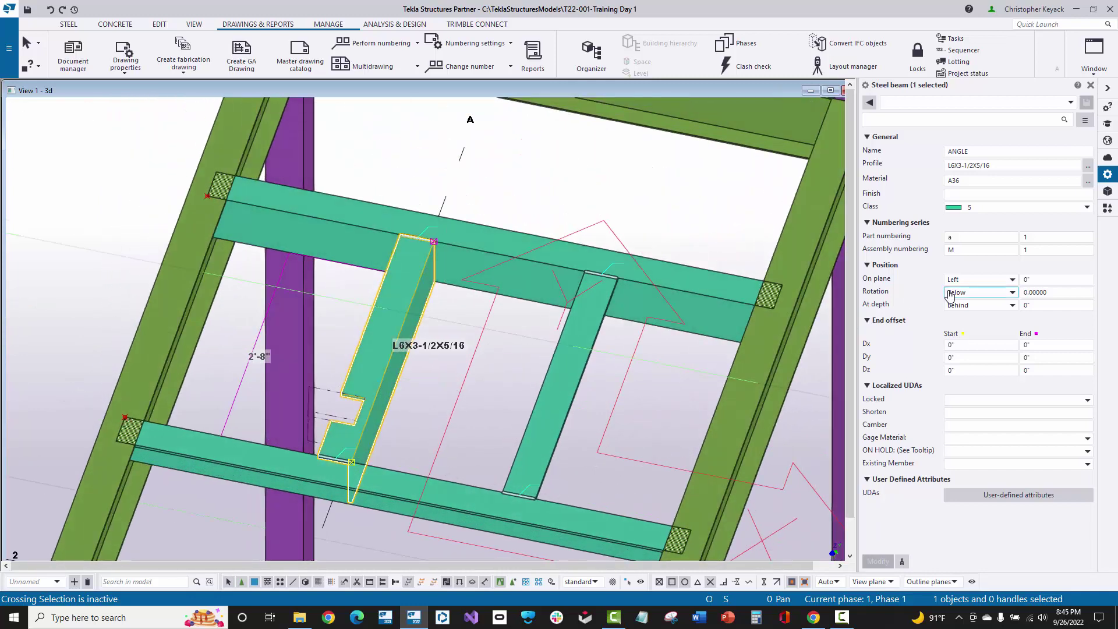
left_click(975, 292)
left_click(958, 303)
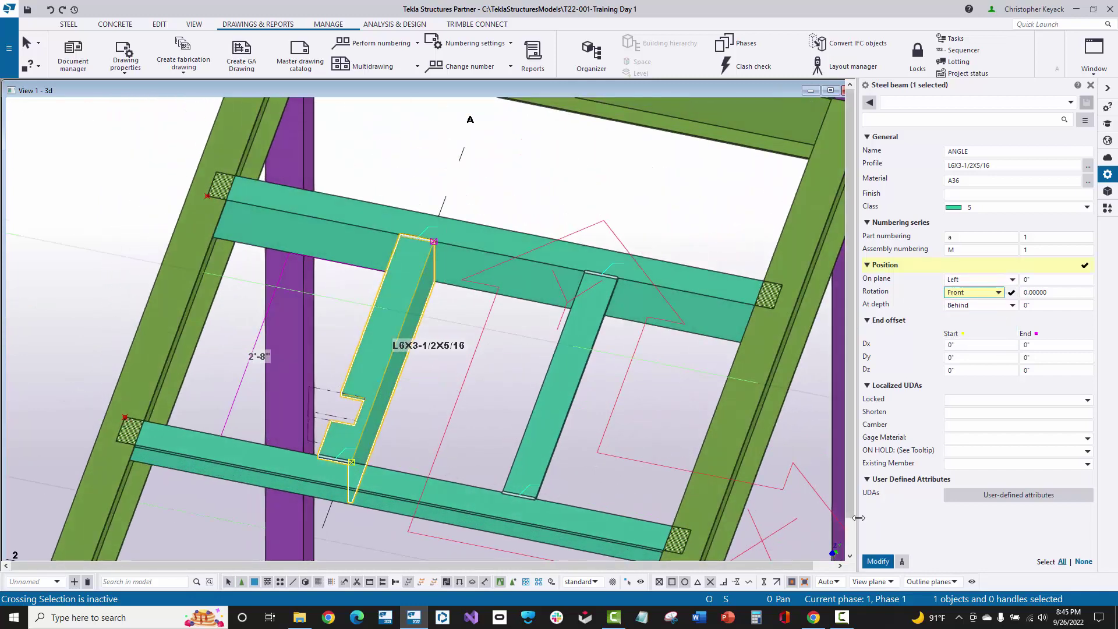
left_click(878, 562)
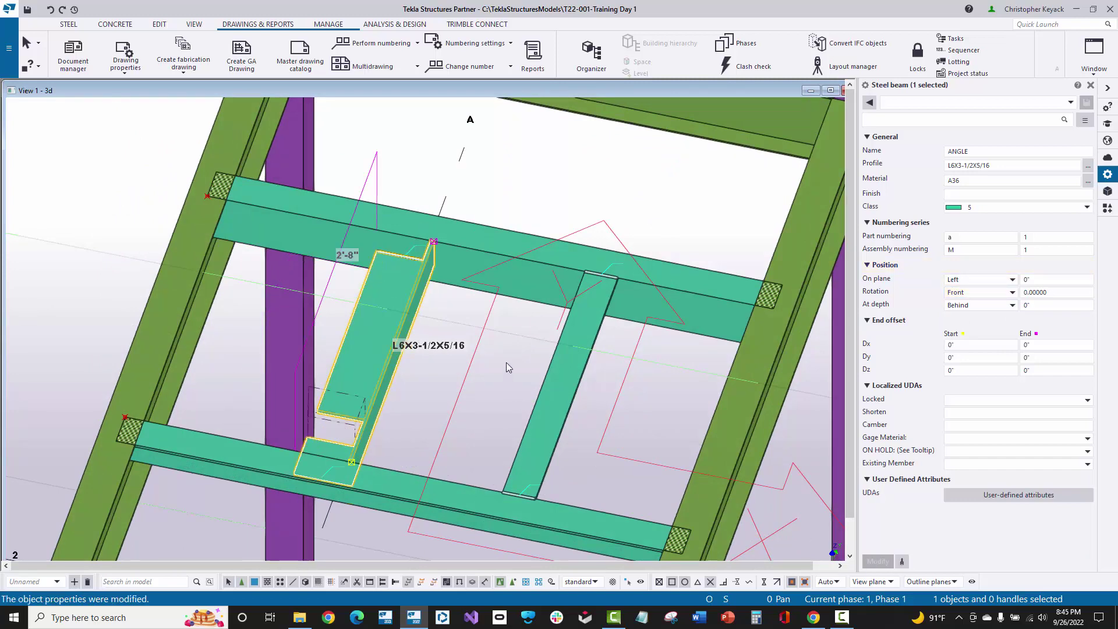
Set the notched angle's position Rotation to Top and apply the change.
middle_click_drag(386, 312, 406, 281)
scroll(407, 282, "up", 1)
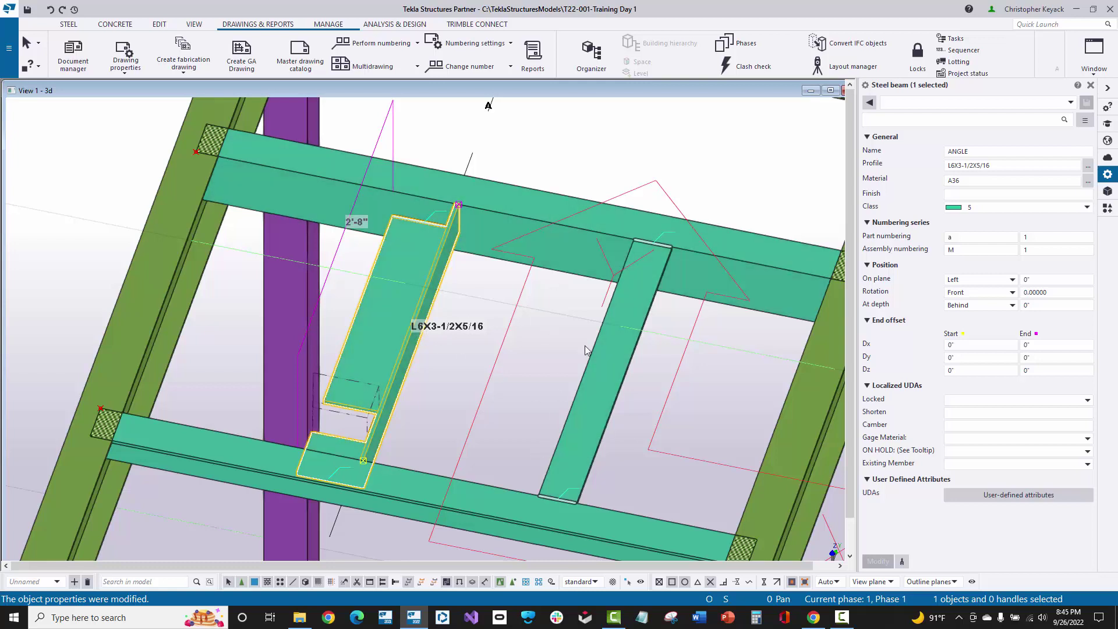
left_click(978, 292)
left_click(963, 315)
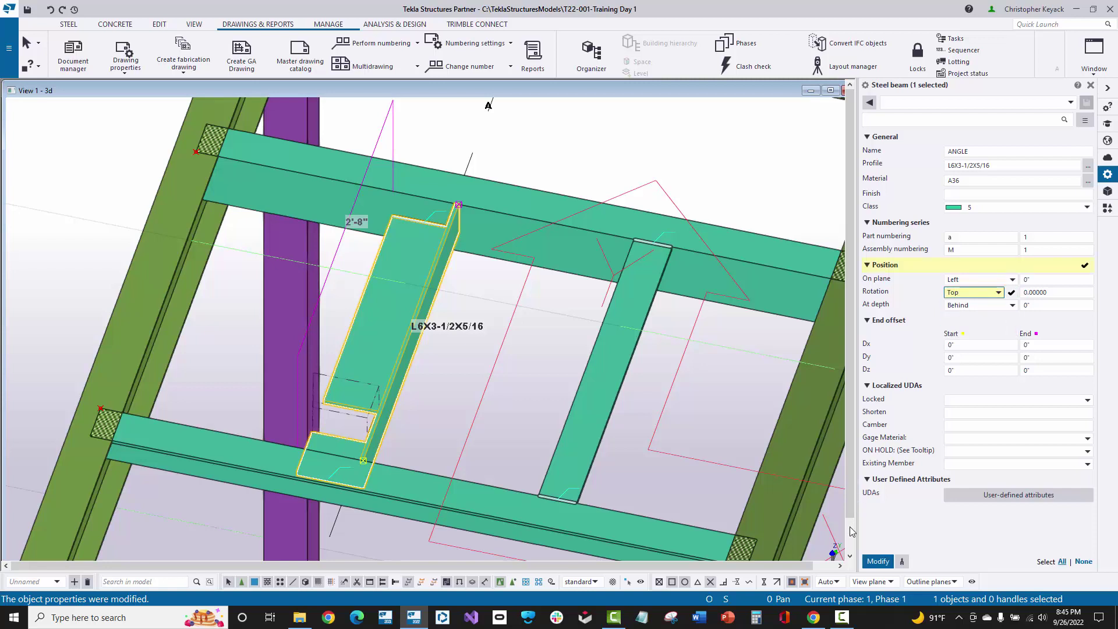
left_click(878, 561)
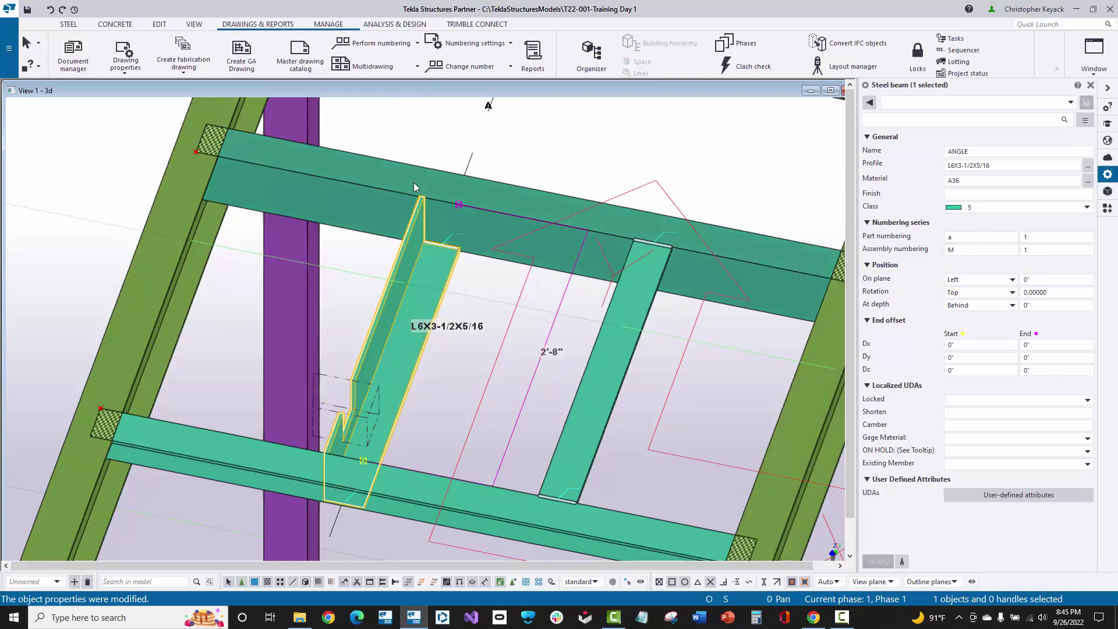
left_click(427, 141)
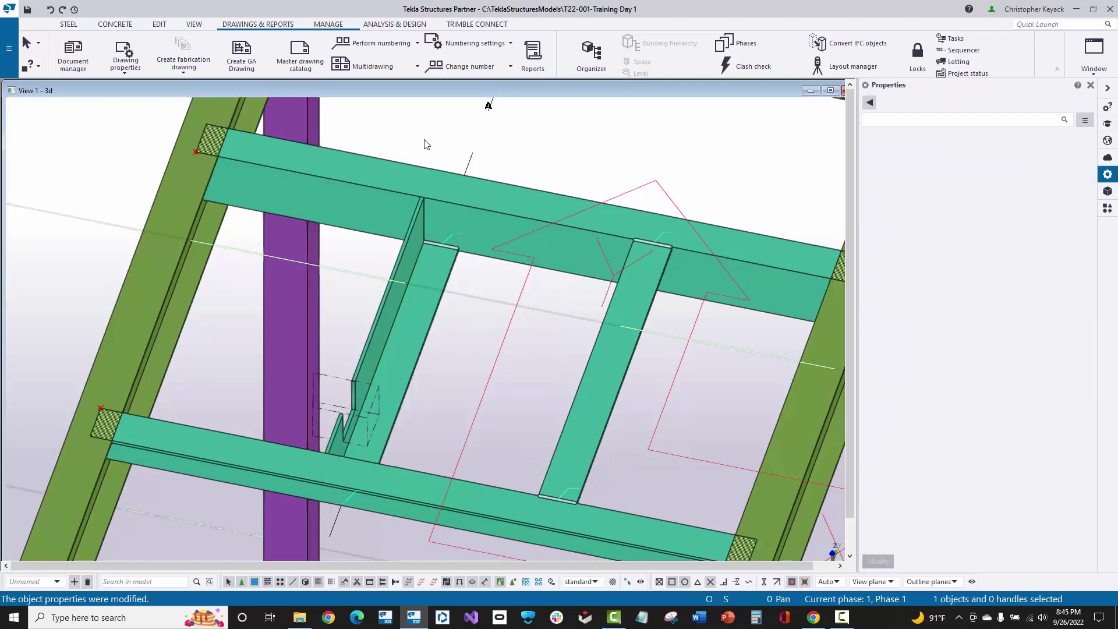
Undo the rotation changes made to the notched angle.
left_click(508, 292)
middle_click_drag(492, 294, 462, 266)
middle_click_drag(460, 309, 494, 323, "ctrl")
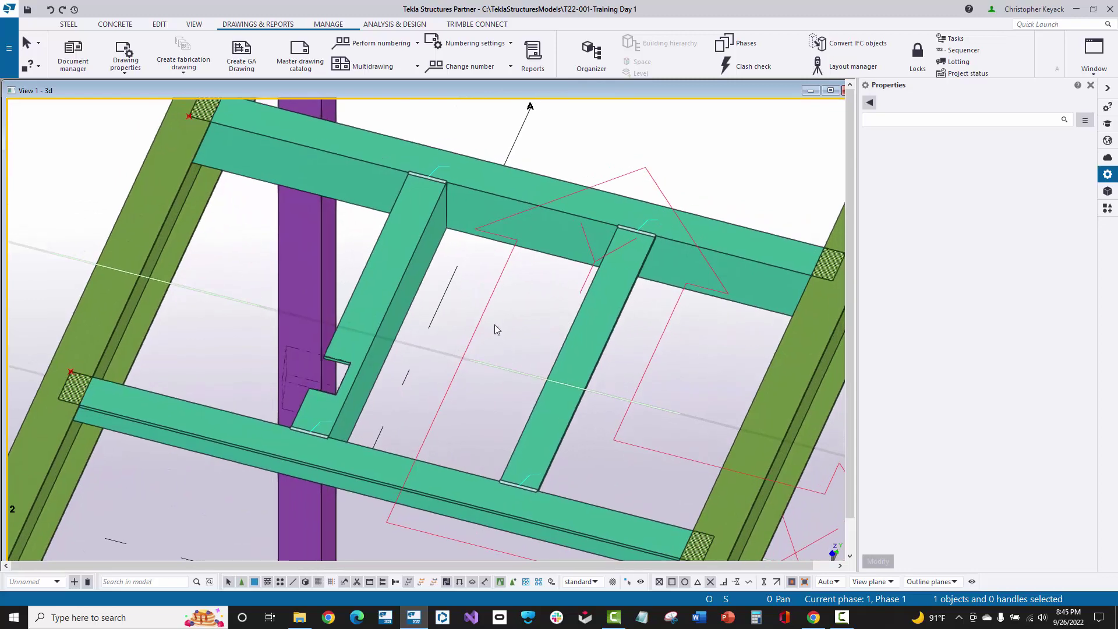
left_click(491, 212)
Compare the position properties of the notched and plain cross angles, selecting each one alone and both together.
left_click(589, 316)
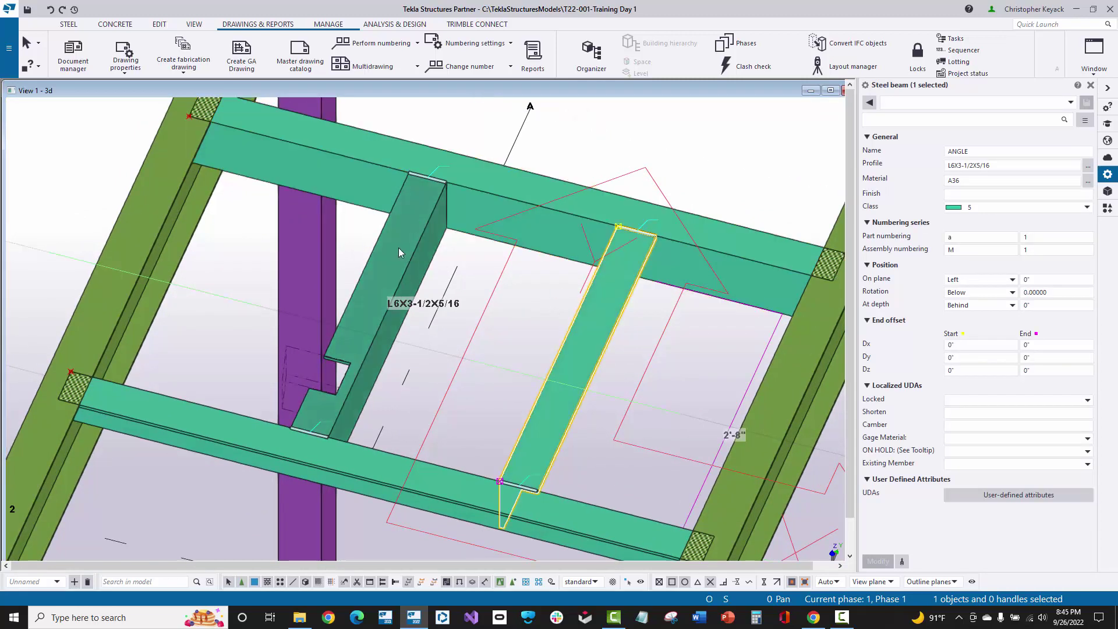
left_click(404, 266)
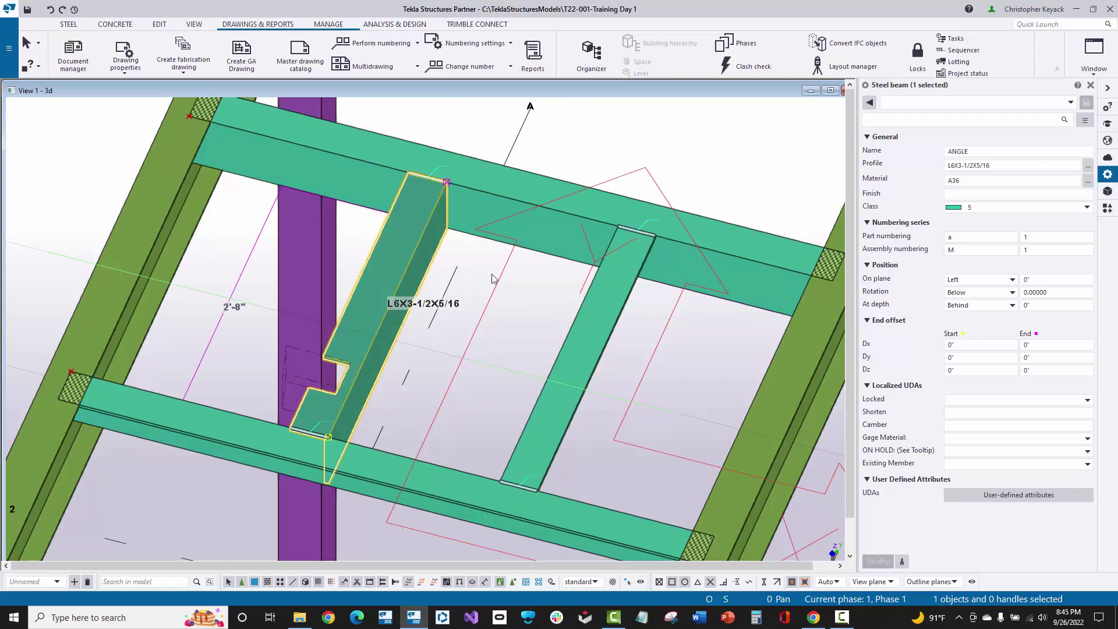
left_click(587, 339)
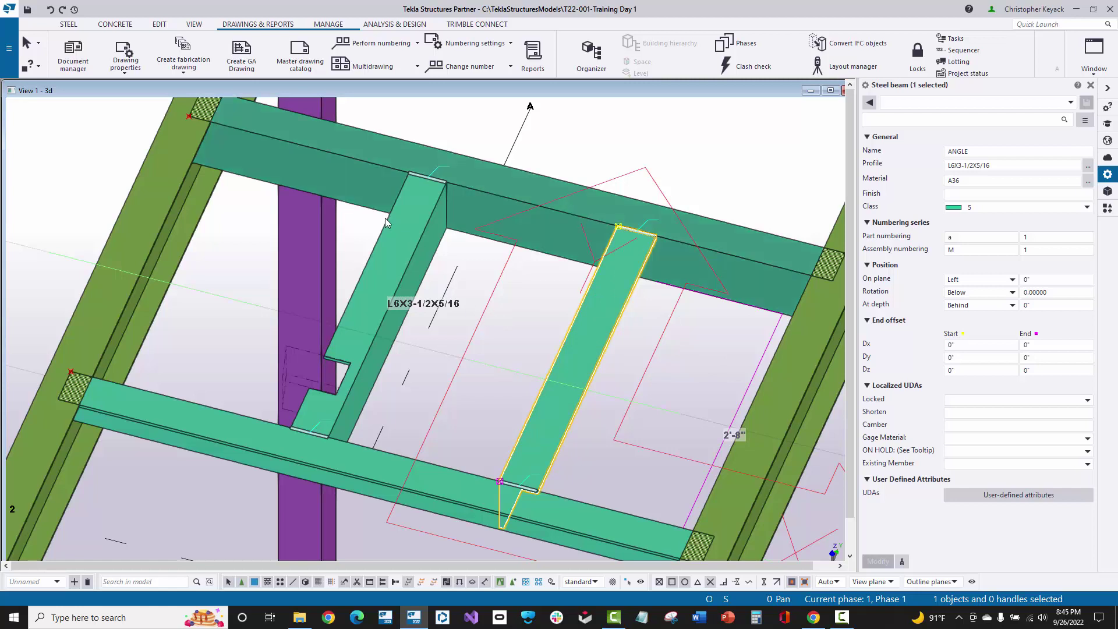
left_click(389, 242, "ctrl")
middle_click_drag(499, 306, 451, 288)
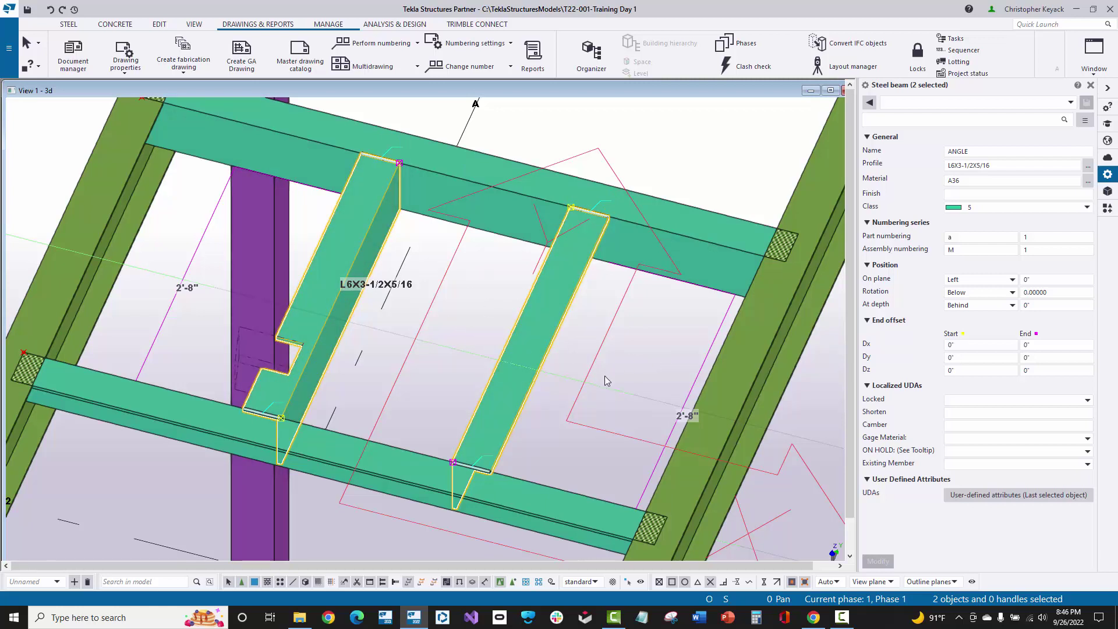
left_click(341, 267)
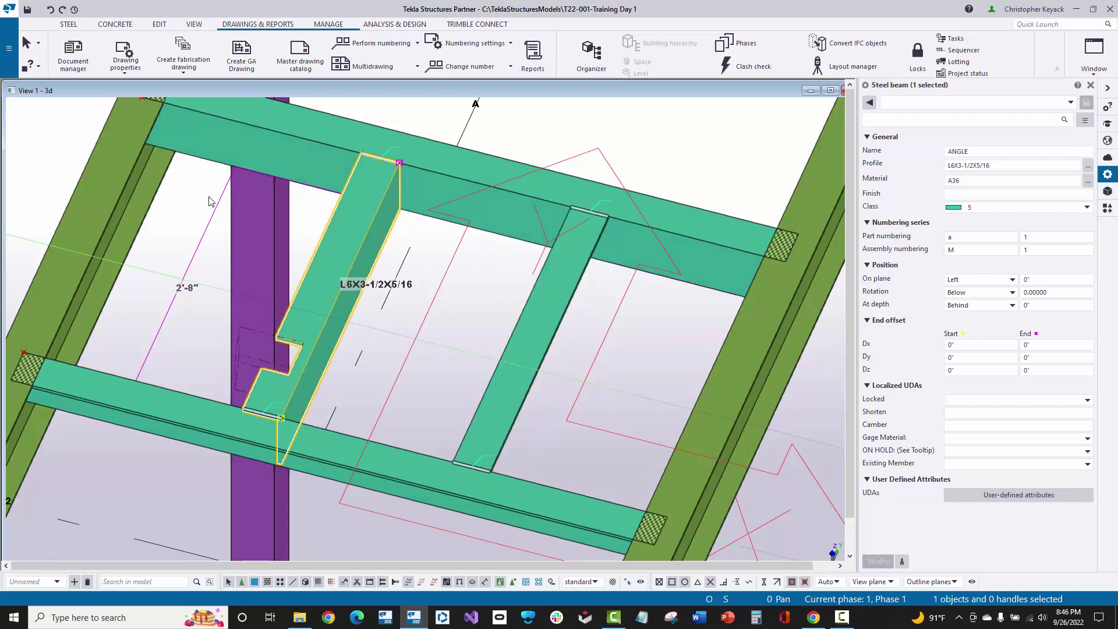
left_click(551, 330)
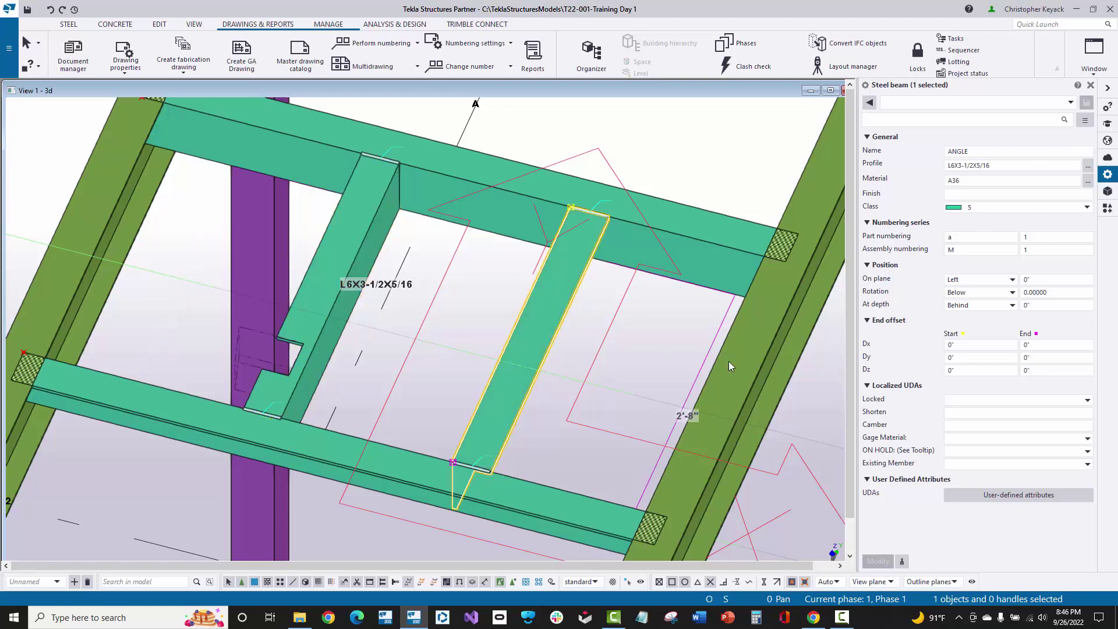
left_click(387, 235)
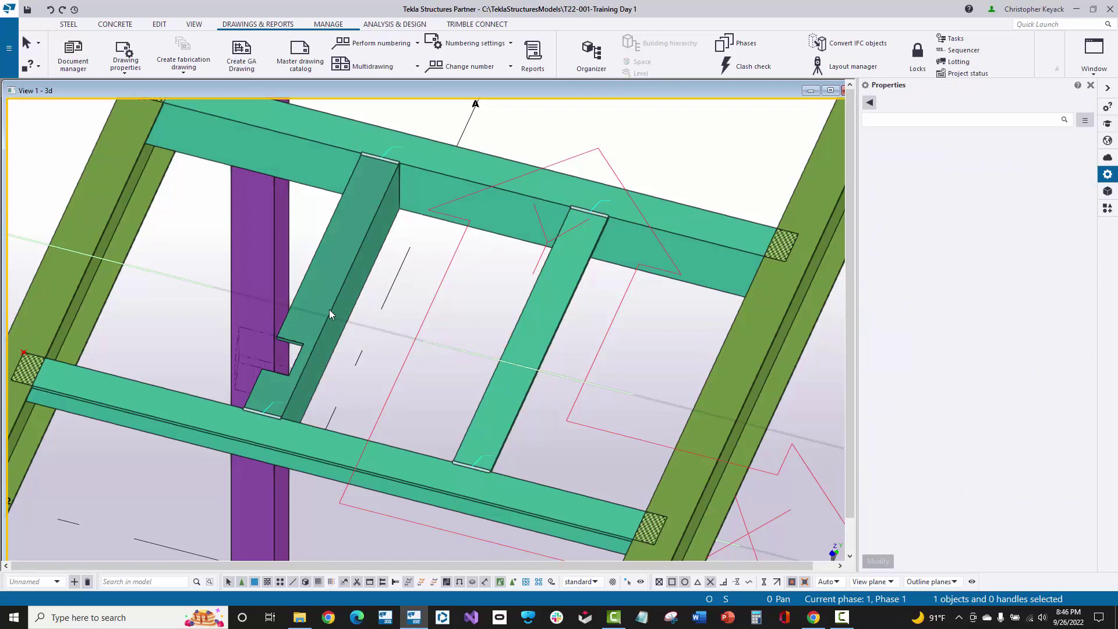
Compare the locations of the start and end handles on the notched and plain cross angles.
left_click(356, 235)
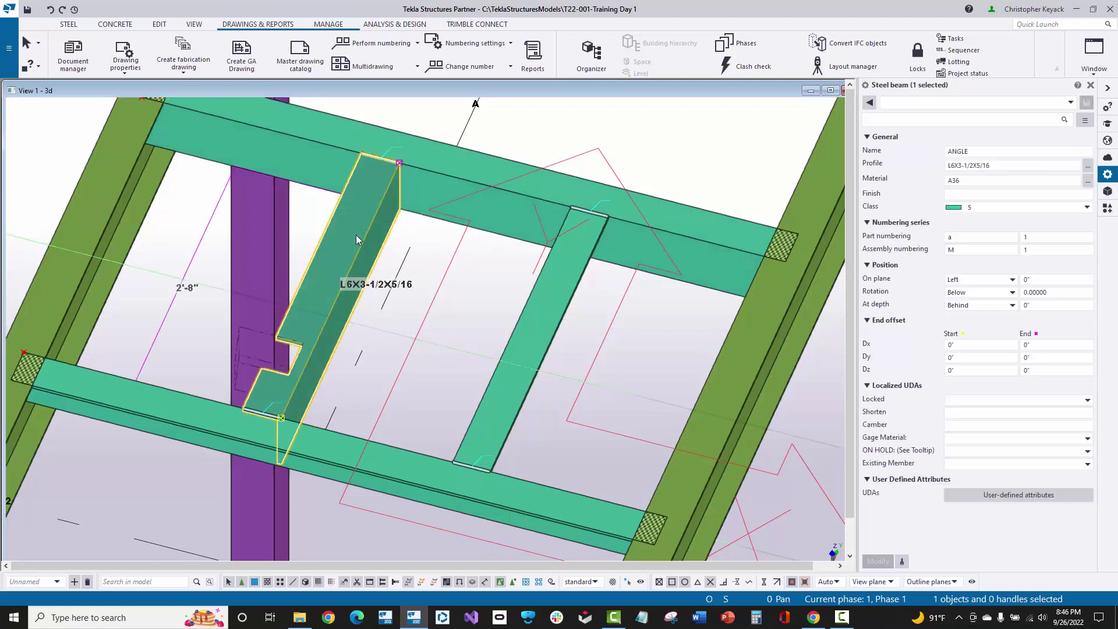
left_click(281, 418)
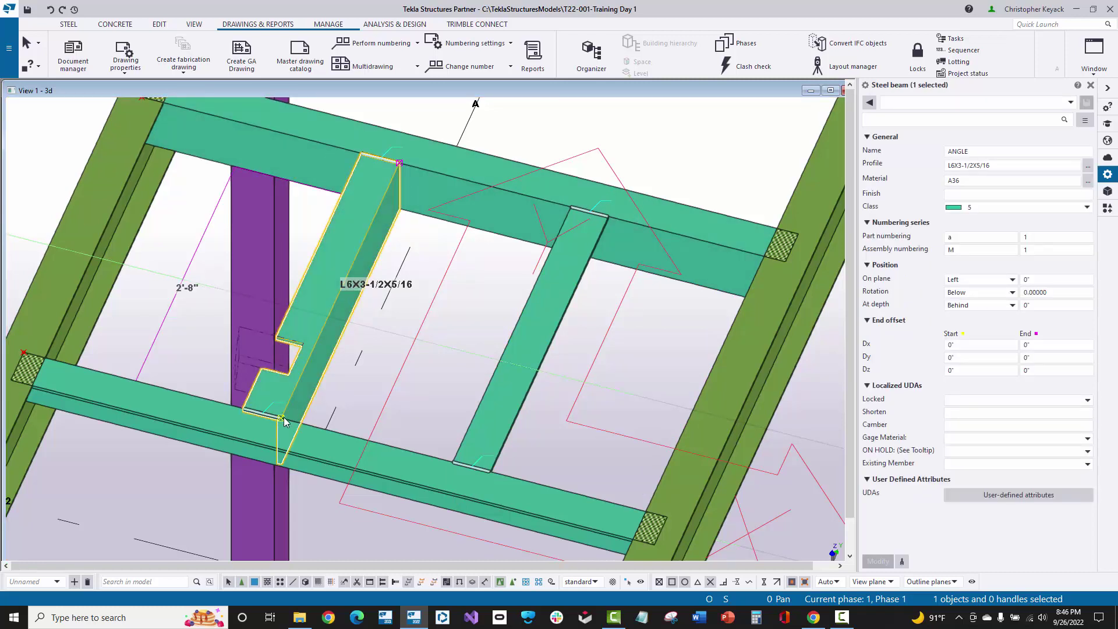
left_click(512, 348)
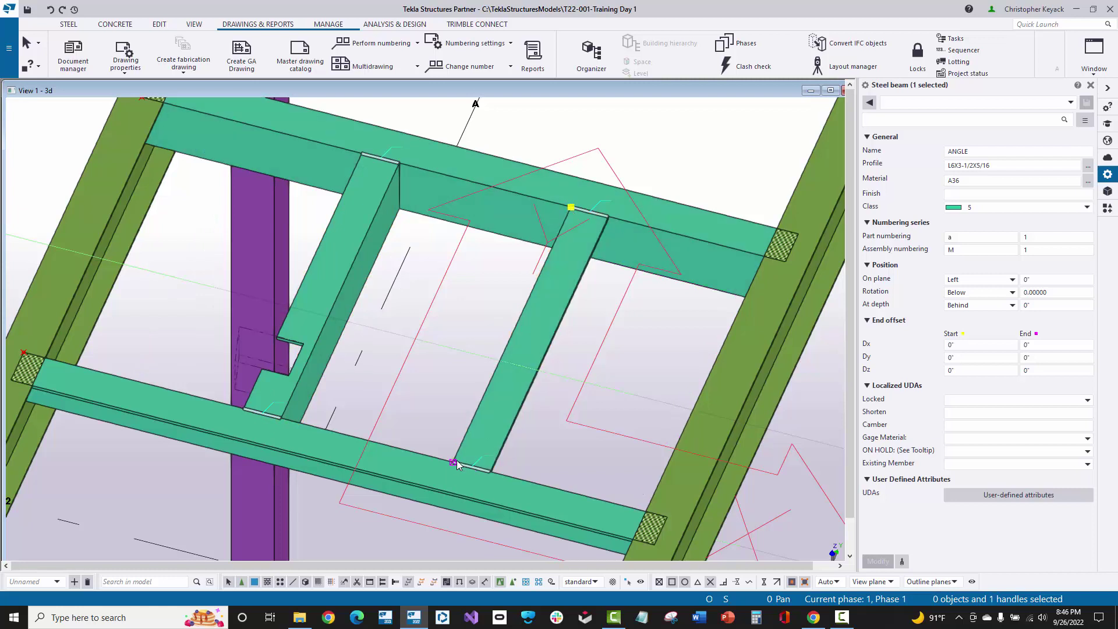
left_click(477, 420)
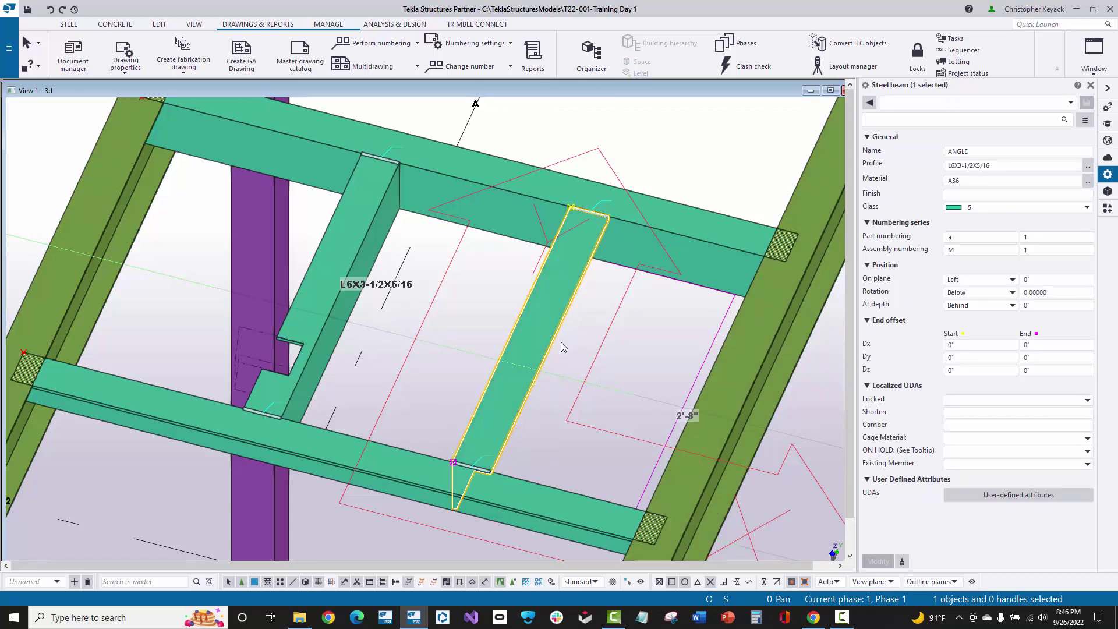
left_click(489, 308)
left_click(524, 315)
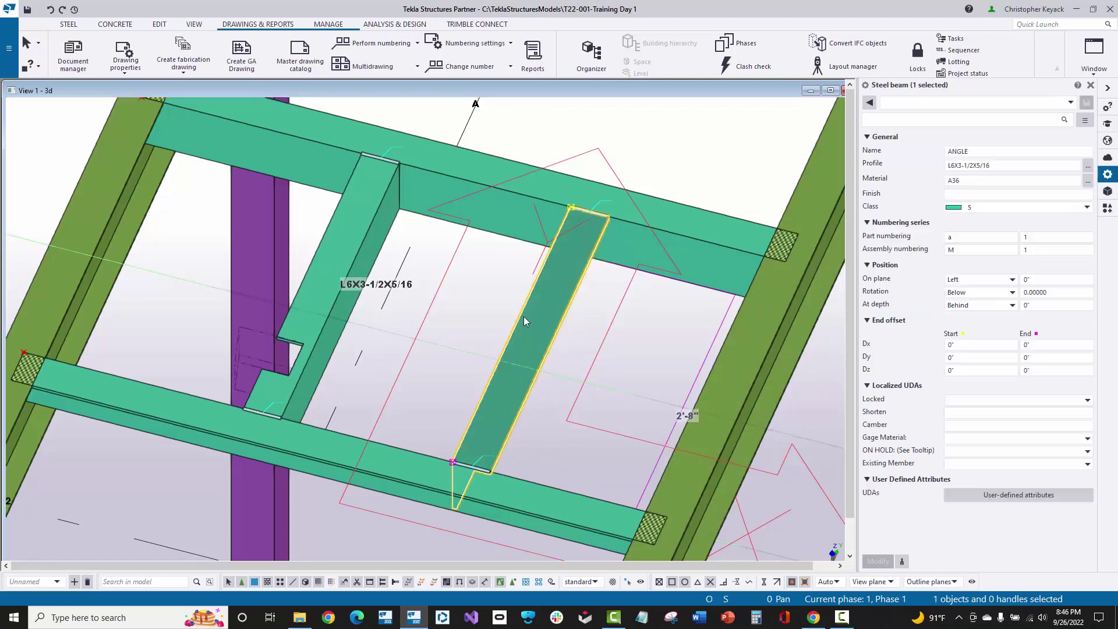
Review the Rotation options available for the notched angle.
left_click(341, 255)
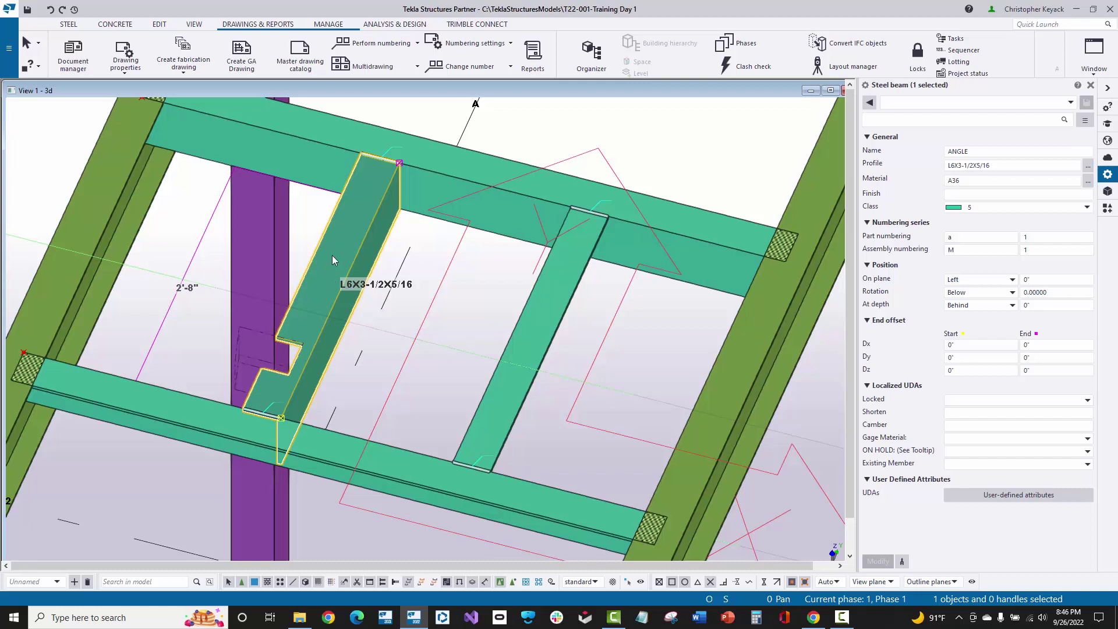
left_click(974, 293)
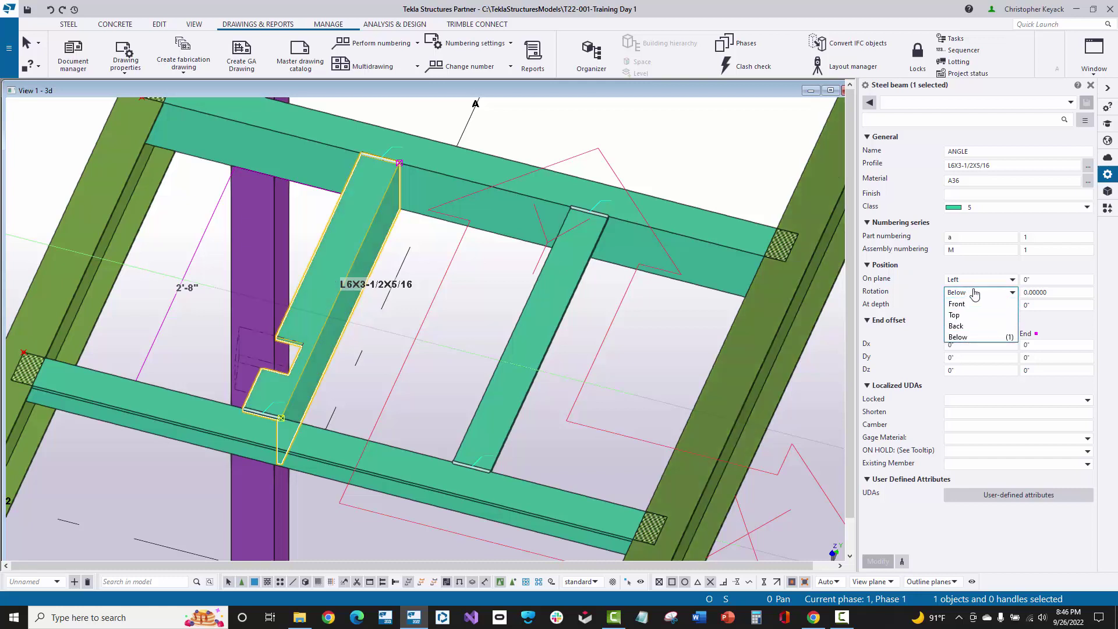
left_click(975, 293)
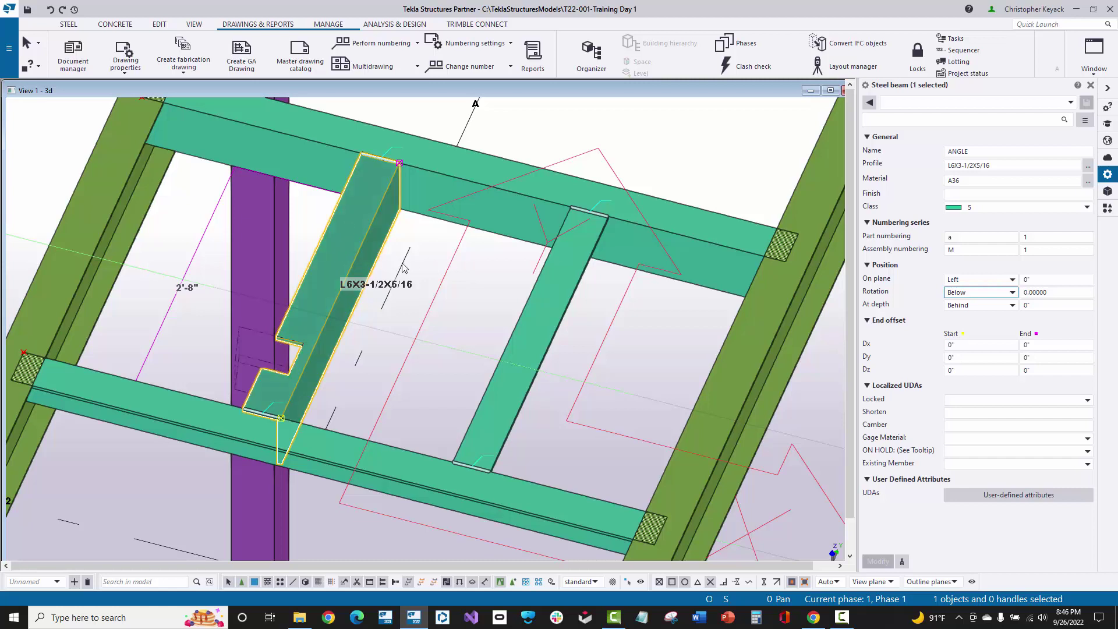
left_click(460, 301)
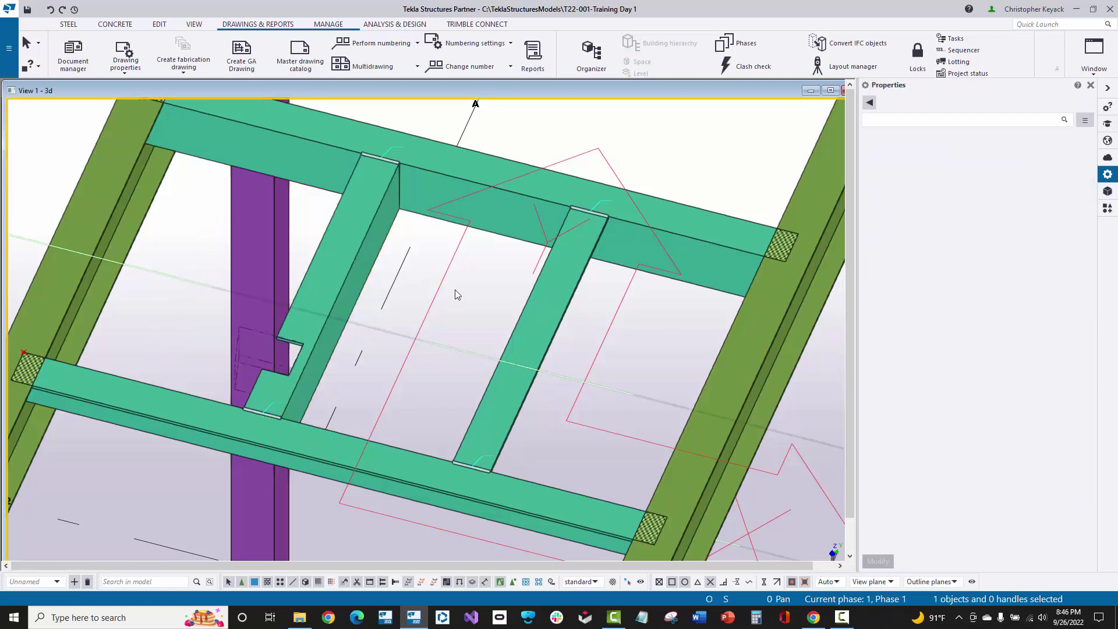
Inquire the assembly information for the assembly containing the notched angle.
scroll(457, 295, "down", 2)
right_click(367, 229)
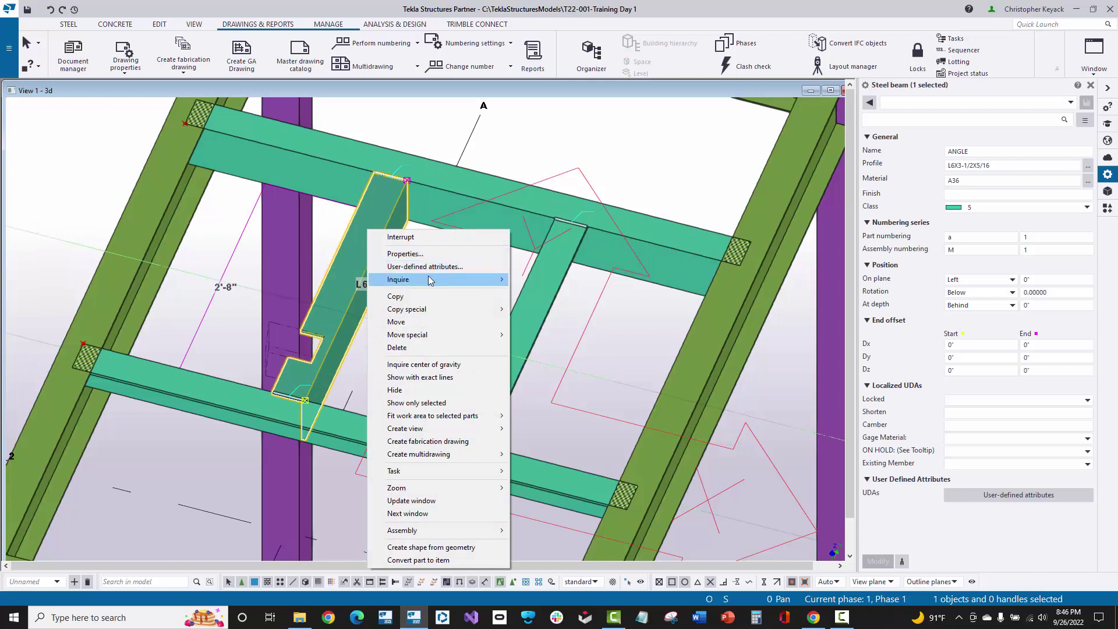
mouse_move(429, 280)
left_click(530, 292)
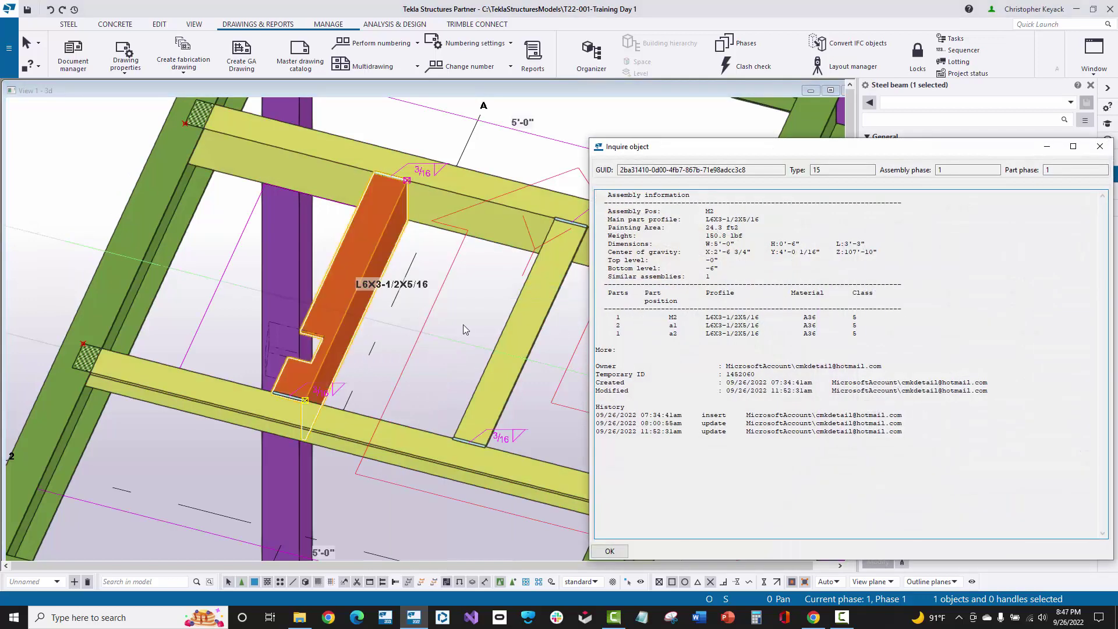
Close the assembly information and recheck the Rotation options of the notched angle.
middle_click_drag(464, 325, 365, 334)
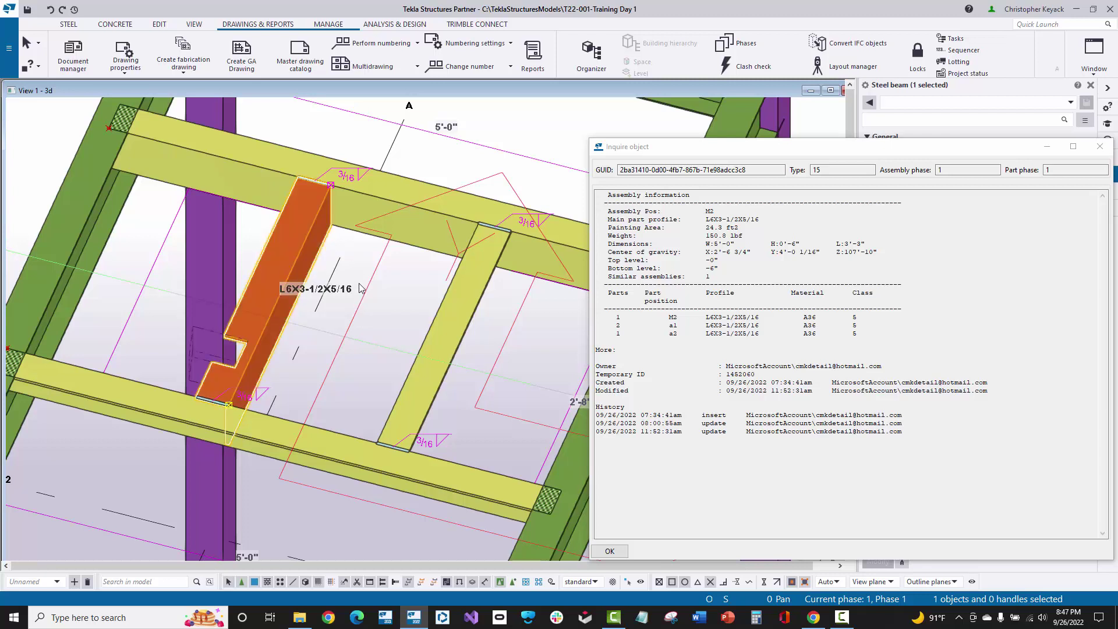
left_click(1100, 146)
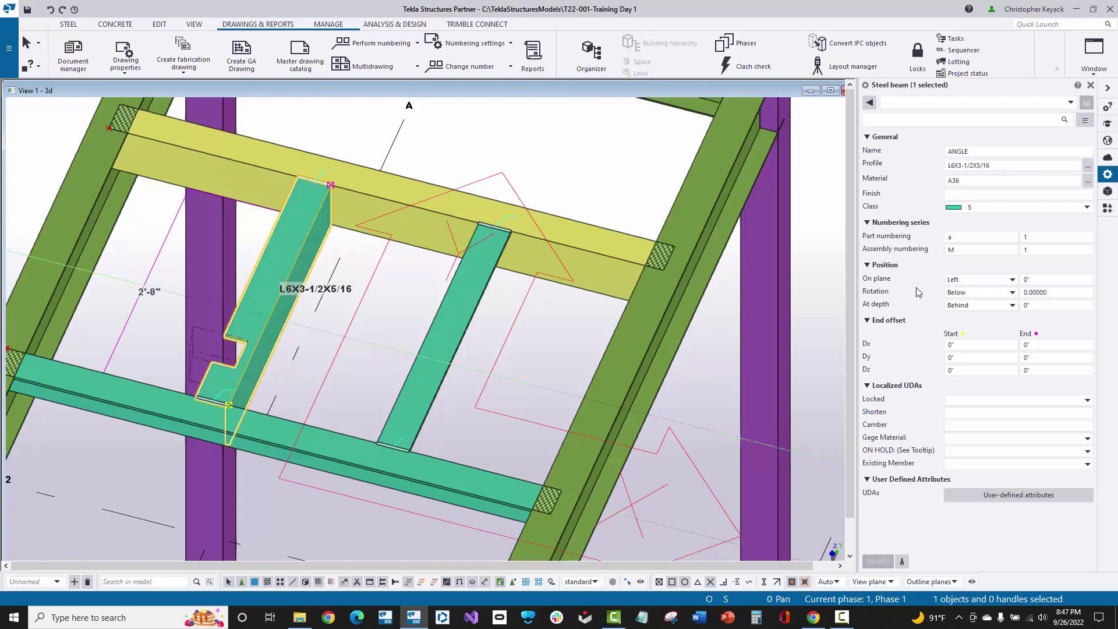
left_click(985, 293)
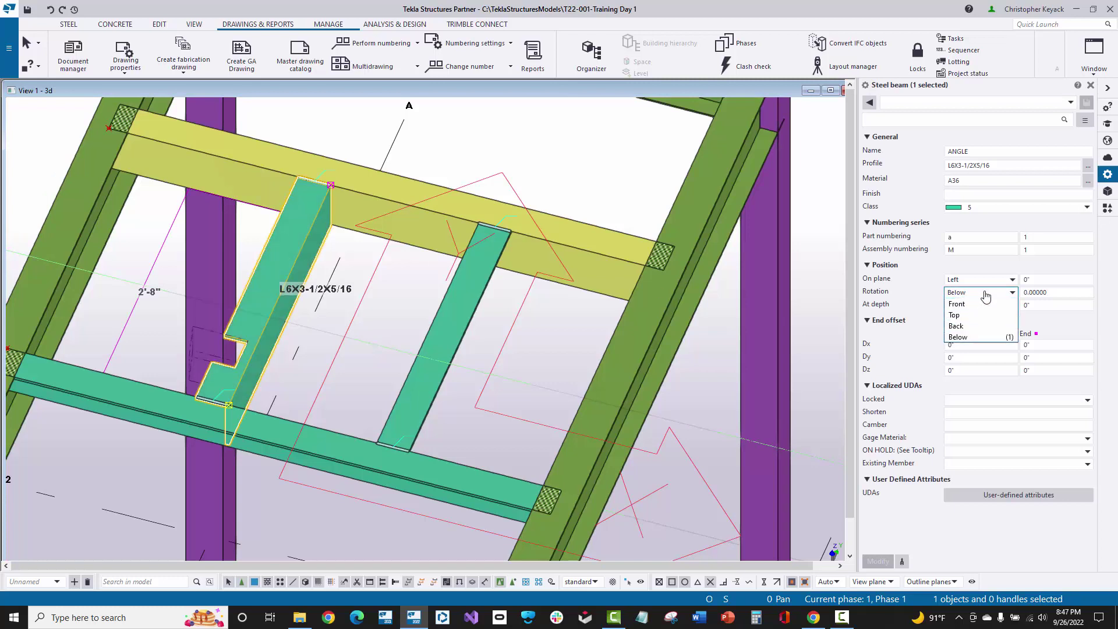
left_click(986, 297)
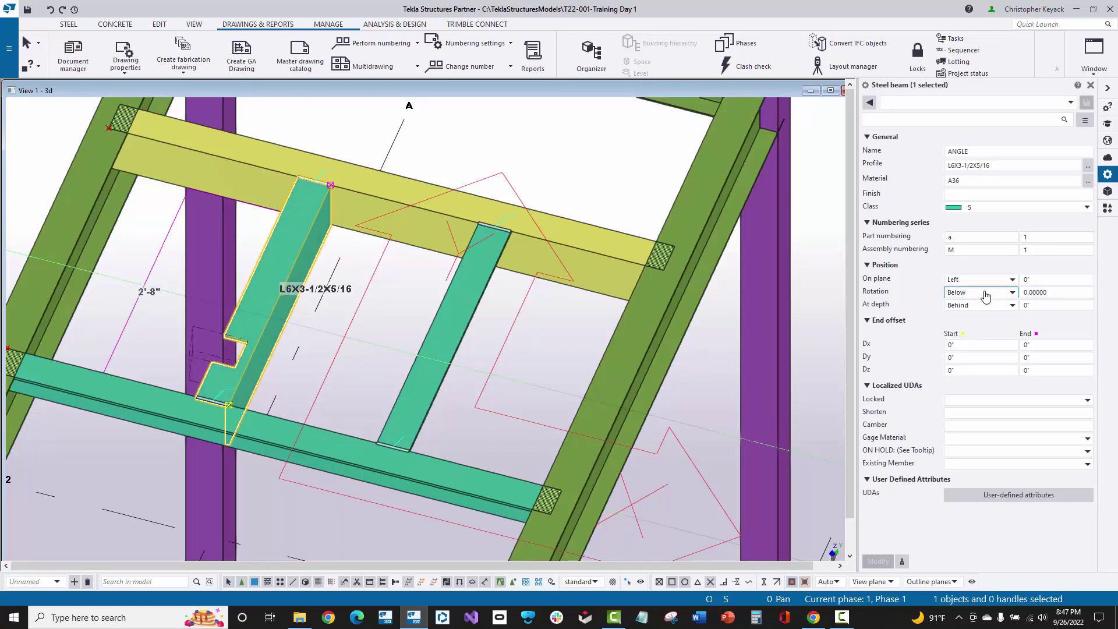
Inspect the notched angle and its start handle, selecting each in turn and clearing the selection.
left_click(576, 155)
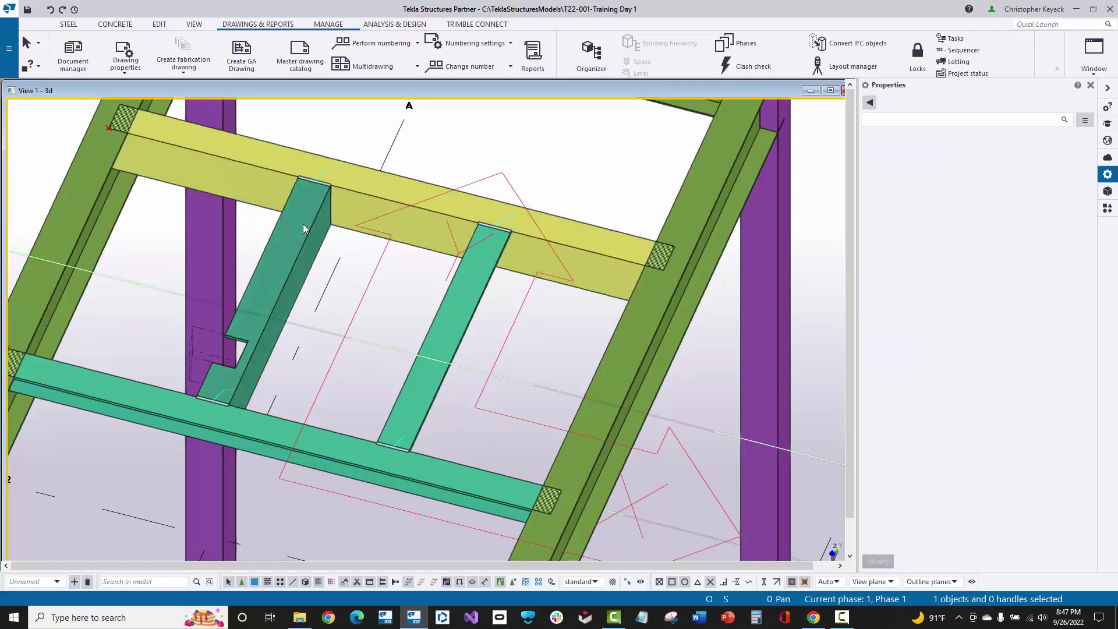
left_click(233, 351)
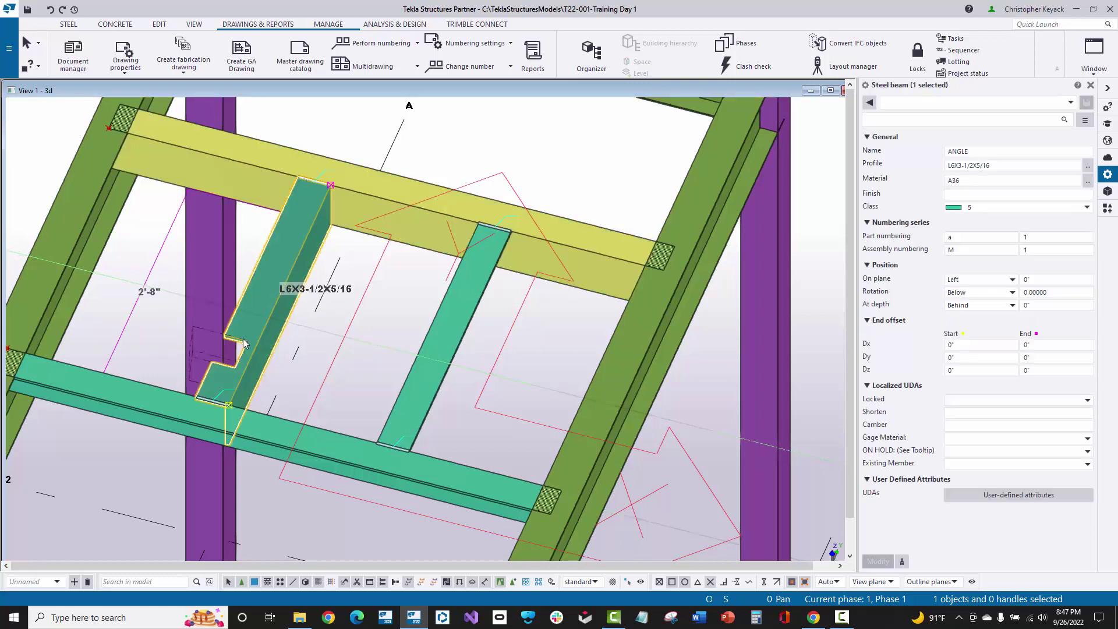
left_click(229, 405)
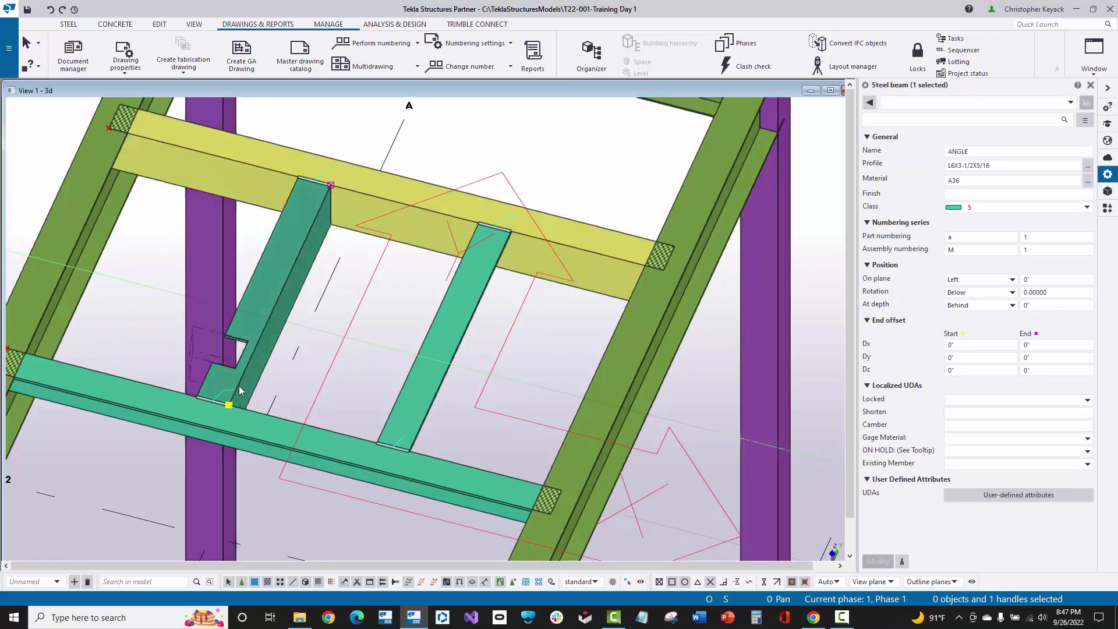
left_click(250, 372)
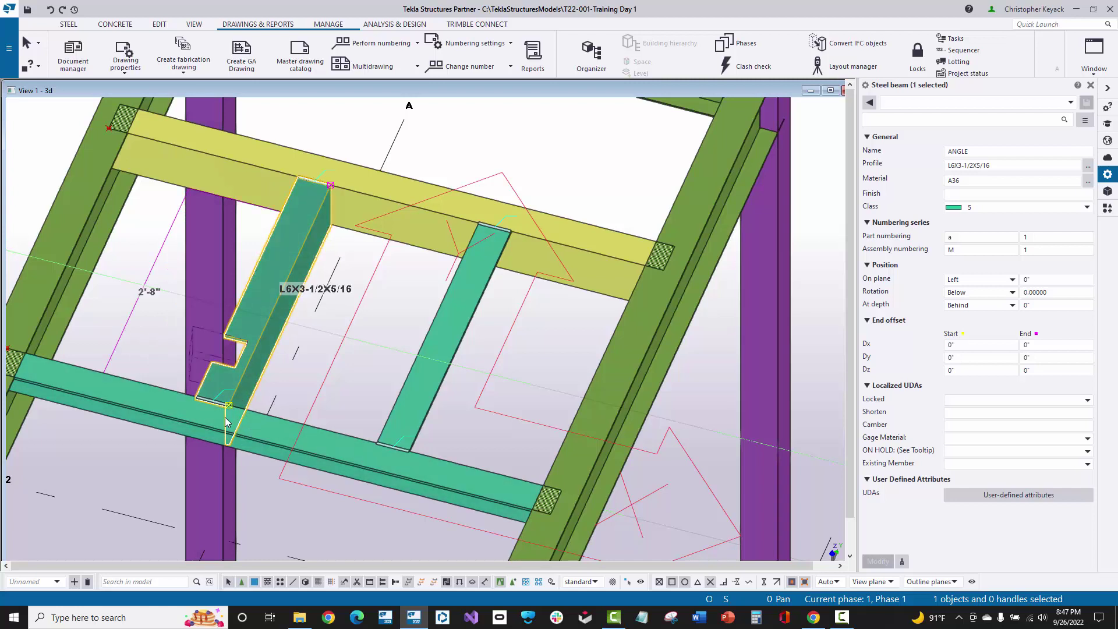
left_click(375, 318)
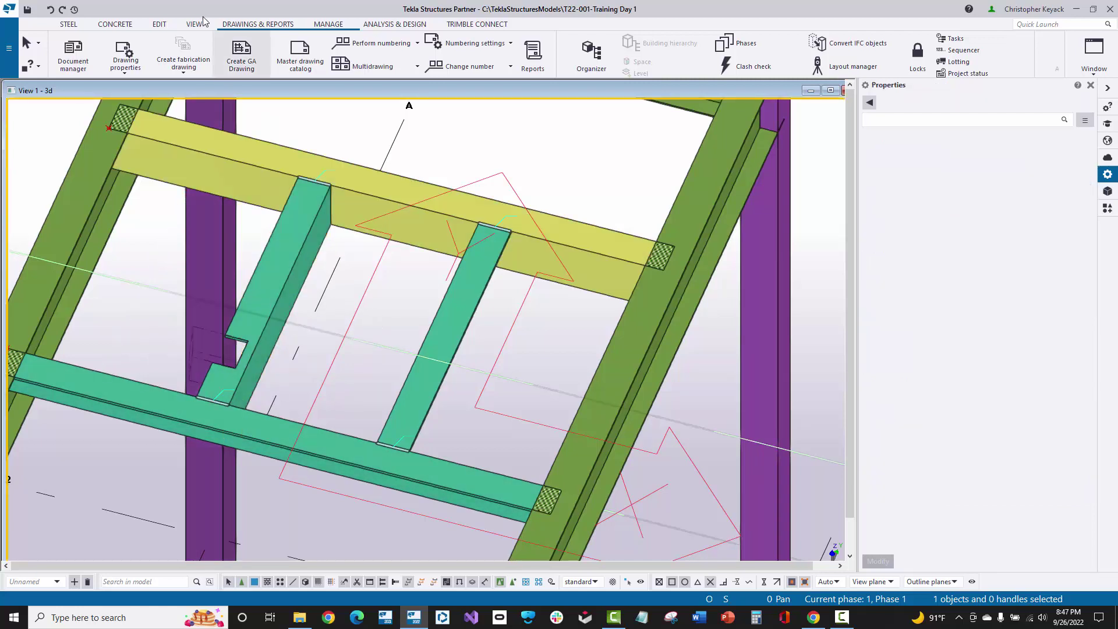
Open the M2 assembly drawing from the drawing list and move the list clear of the drawing.
left_click(73, 55)
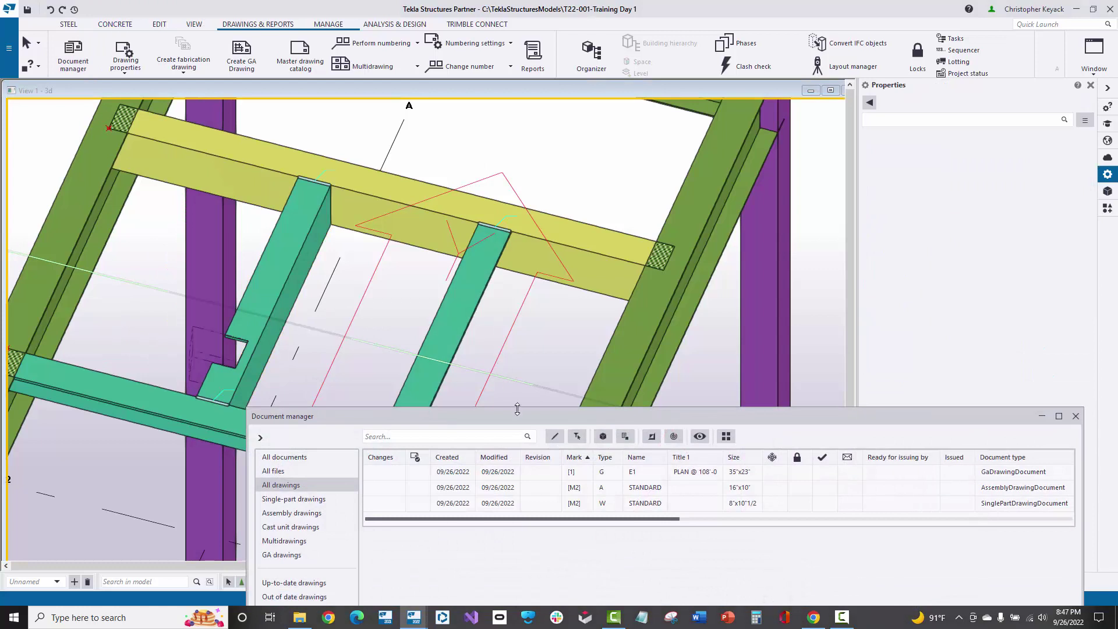
left_click_drag(517, 409, 799, 376)
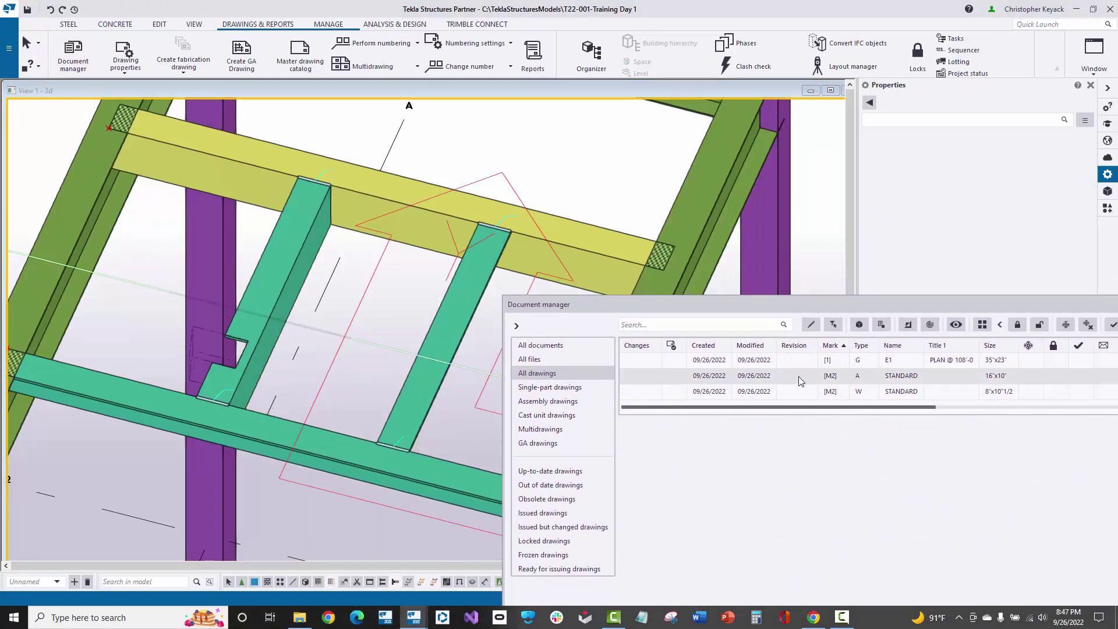
double_click(799, 377)
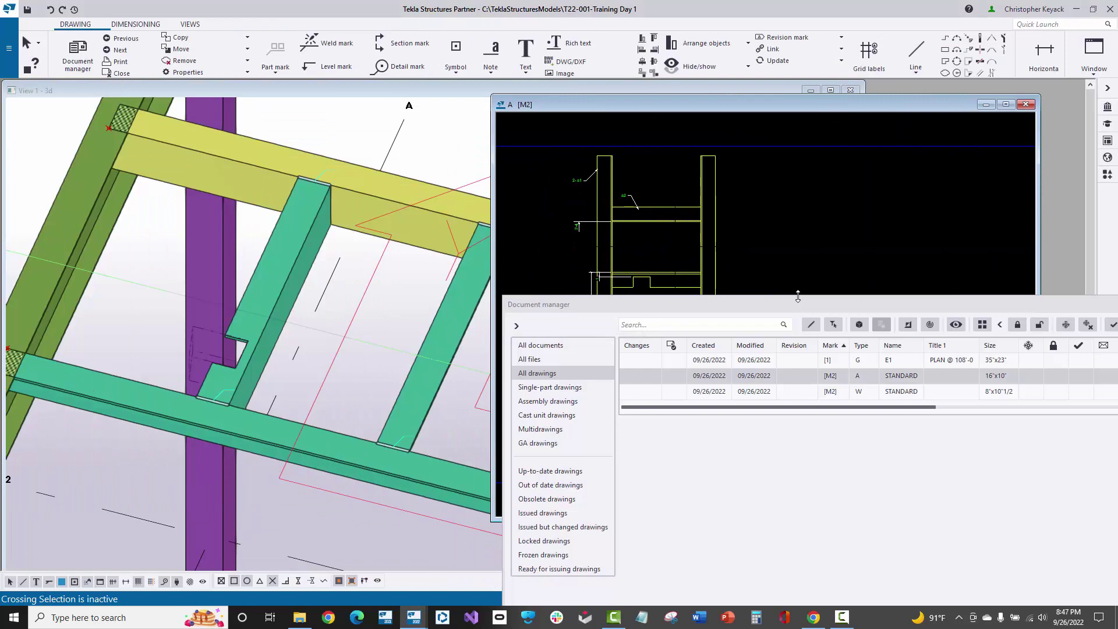
left_click_drag(798, 308, 895, 510)
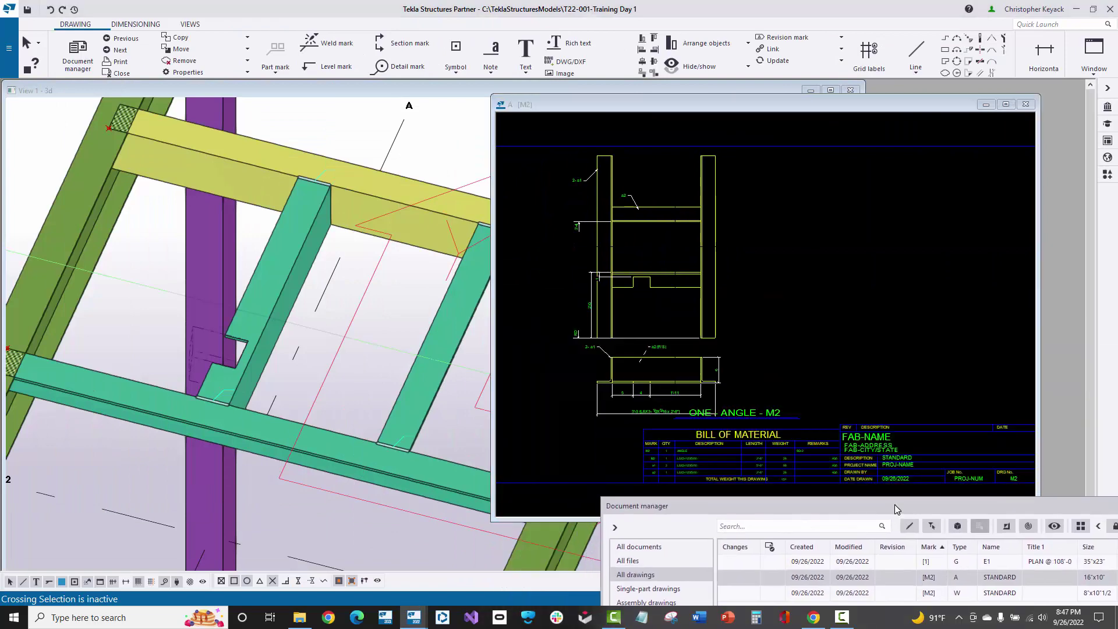
Review the top and front view entries in the assembly drawing's view creation properties, keeping the dialog clear of the drawing.
double_click(848, 242)
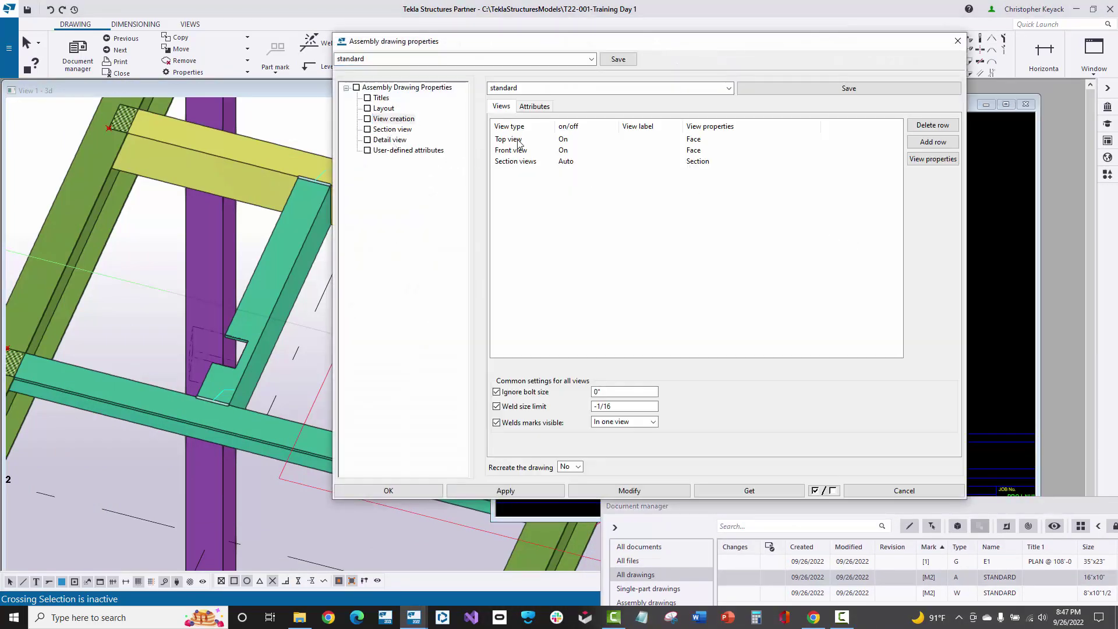
left_click(510, 140)
left_click(511, 152)
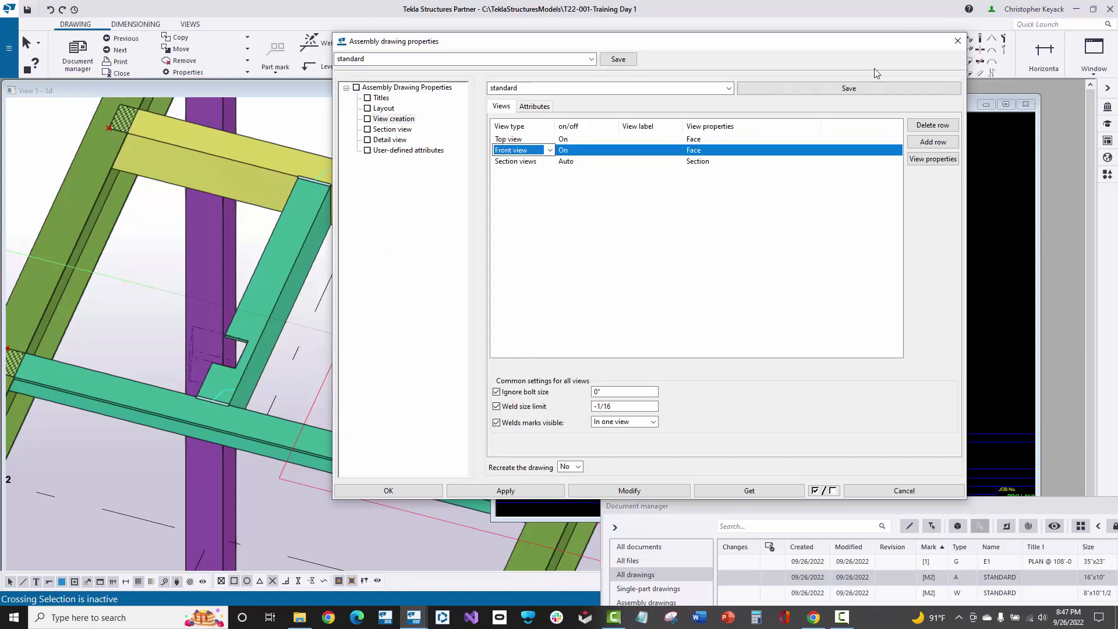
left_click_drag(853, 41, 848, 455)
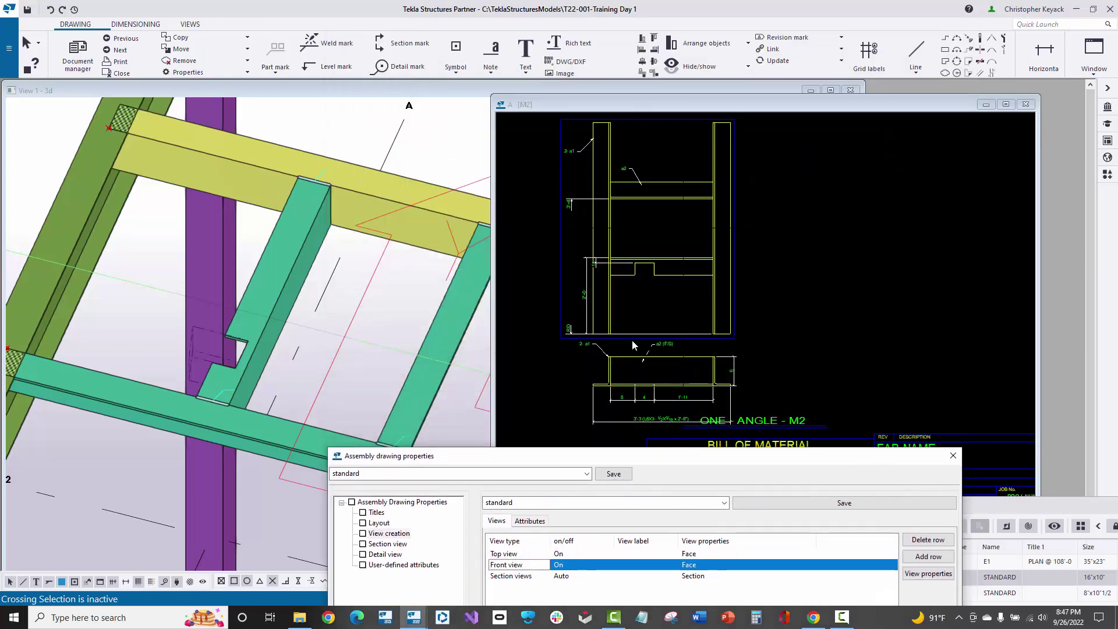
Examine the front view and top view of drawing M2, selecting each view frame to tell them apart.
left_click(564, 377)
middle_click_drag(597, 369, 633, 301)
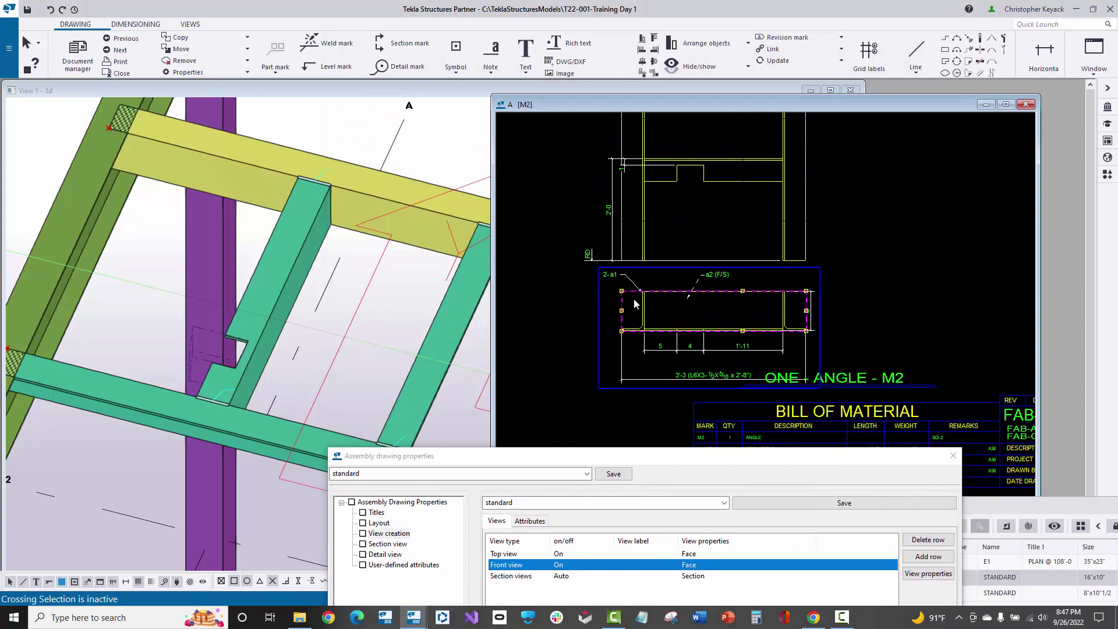
middle_click_drag(592, 181, 592, 260)
left_click(579, 226)
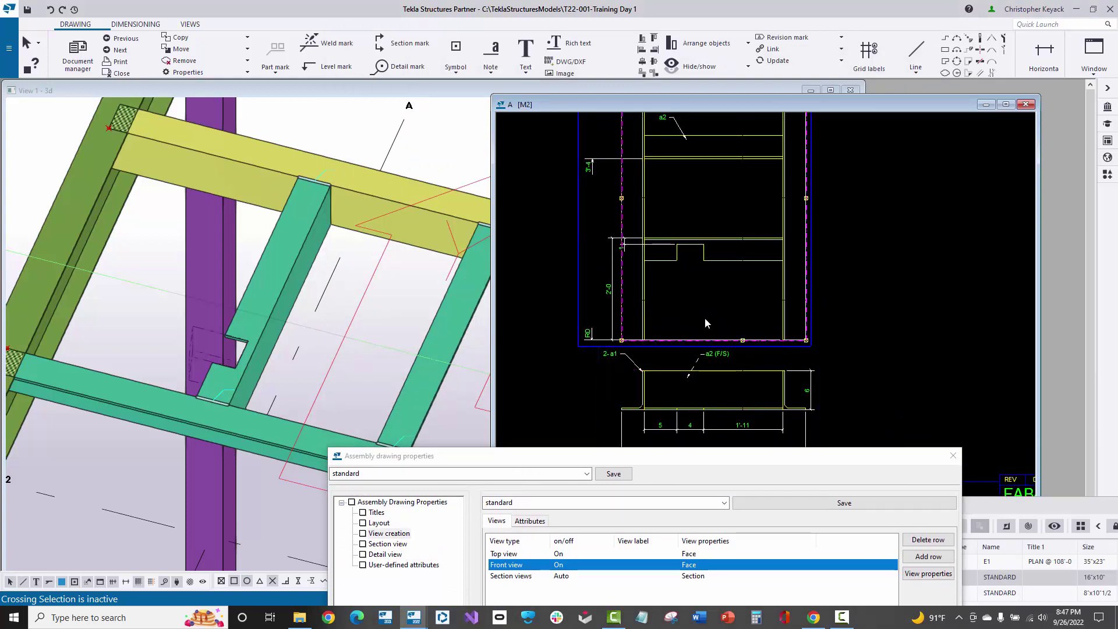
scroll(675, 219, "down", 1)
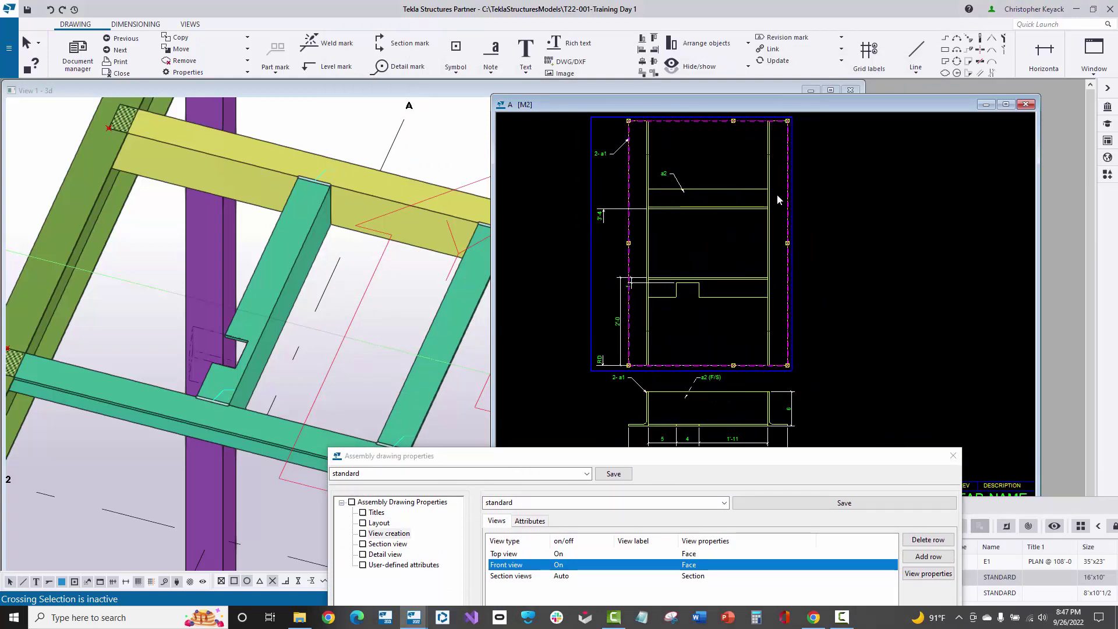
left_click(739, 162)
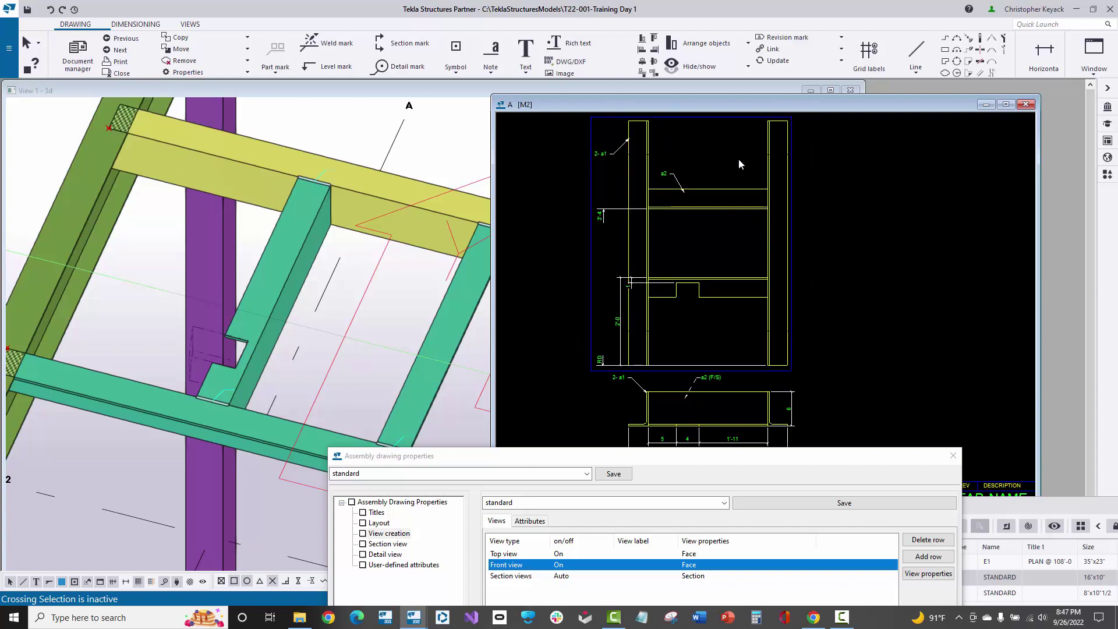
scroll(825, 242, "down", 1)
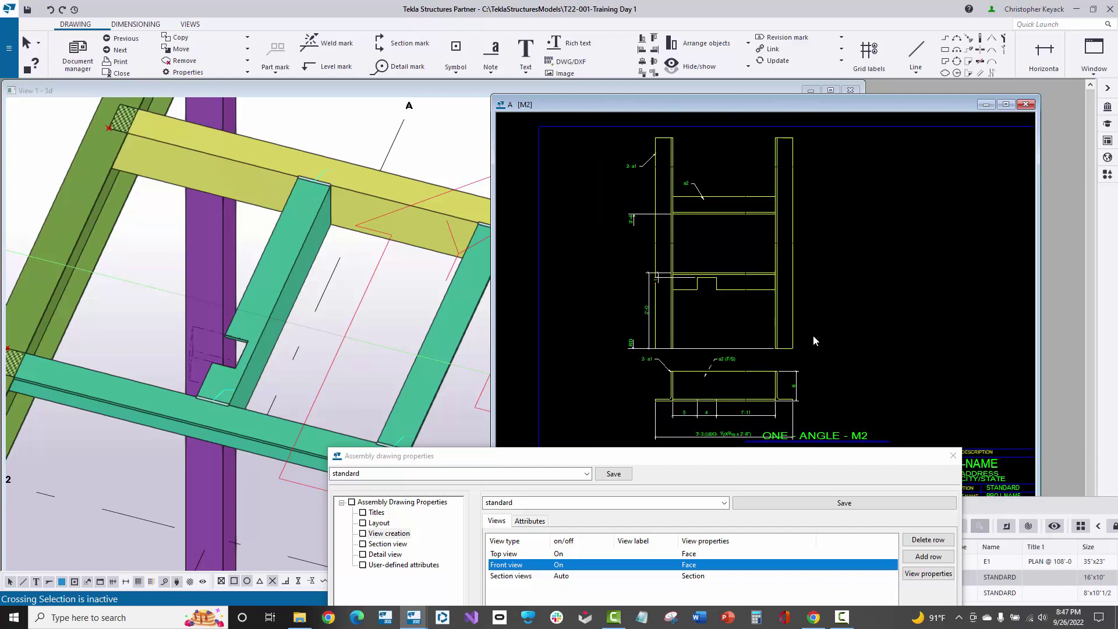
scroll(787, 337, "up", 1)
left_click(770, 360)
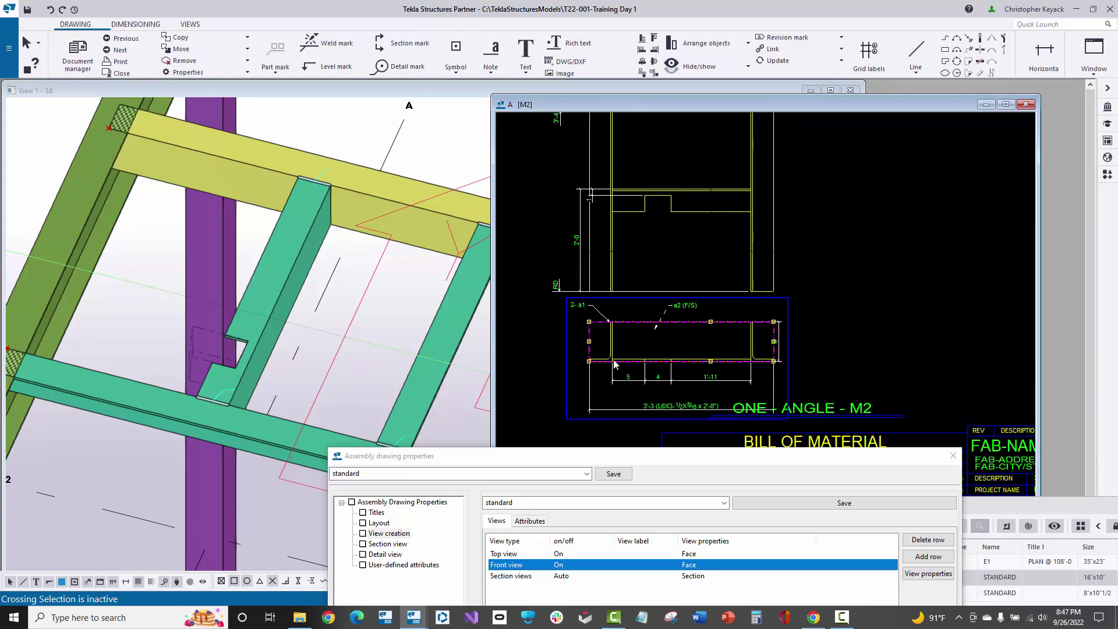
Examine the notched and plain cross angles in the 3D model from several angles and compare them with drawing M2.
left_click(263, 284)
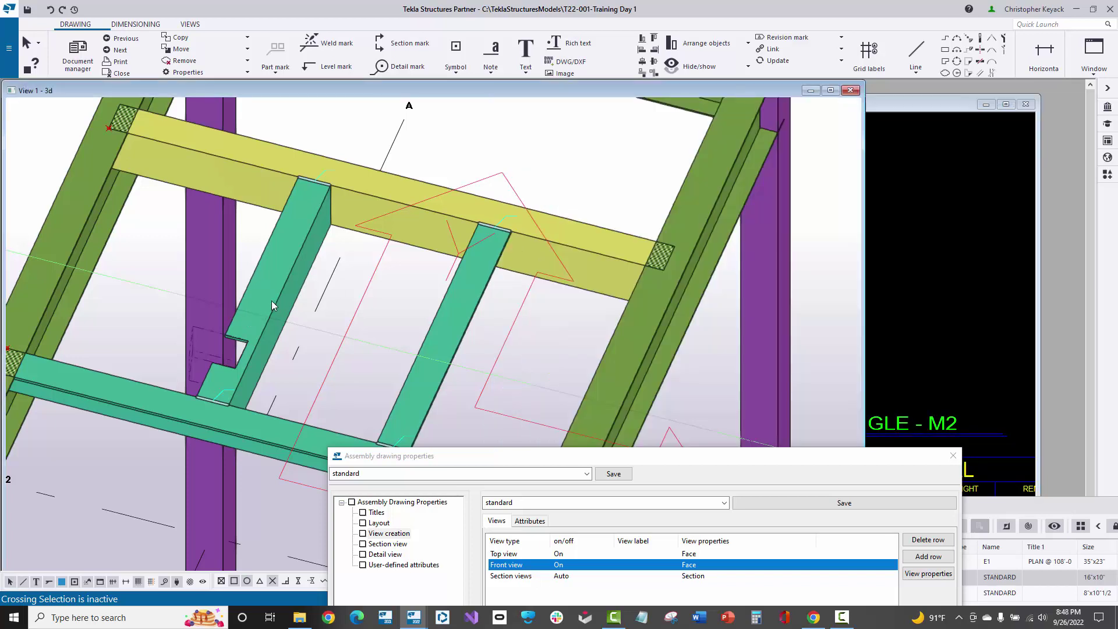
middle_click_drag(194, 325, 337, 347, "ctrl")
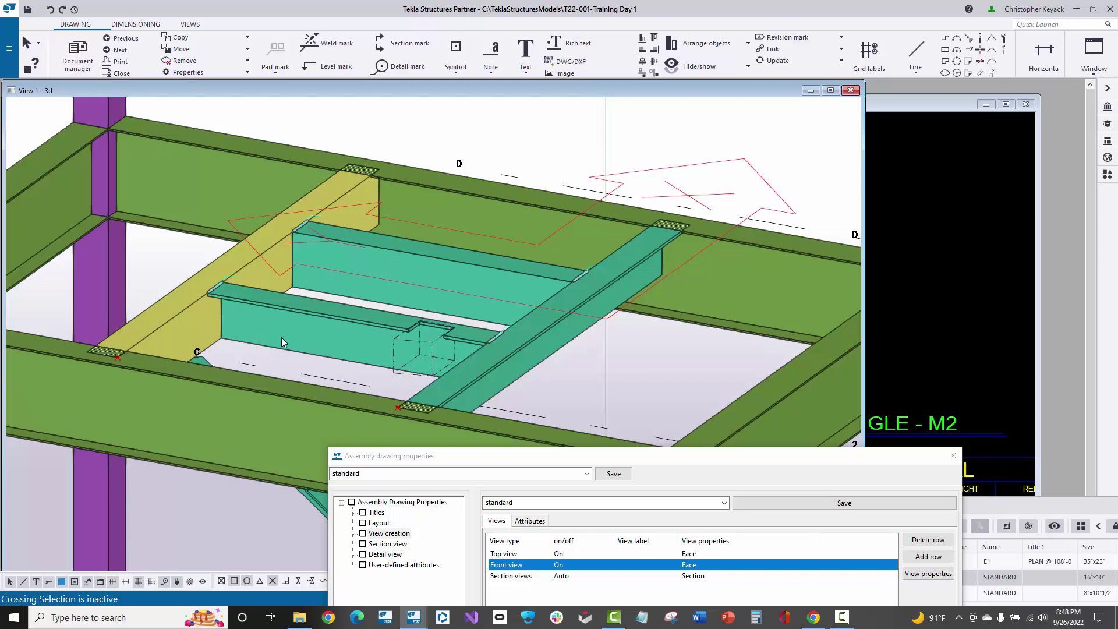
middle_click_drag(456, 324, 539, 361, "ctrl")
middle_click_drag(616, 376, 604, 300, "ctrl")
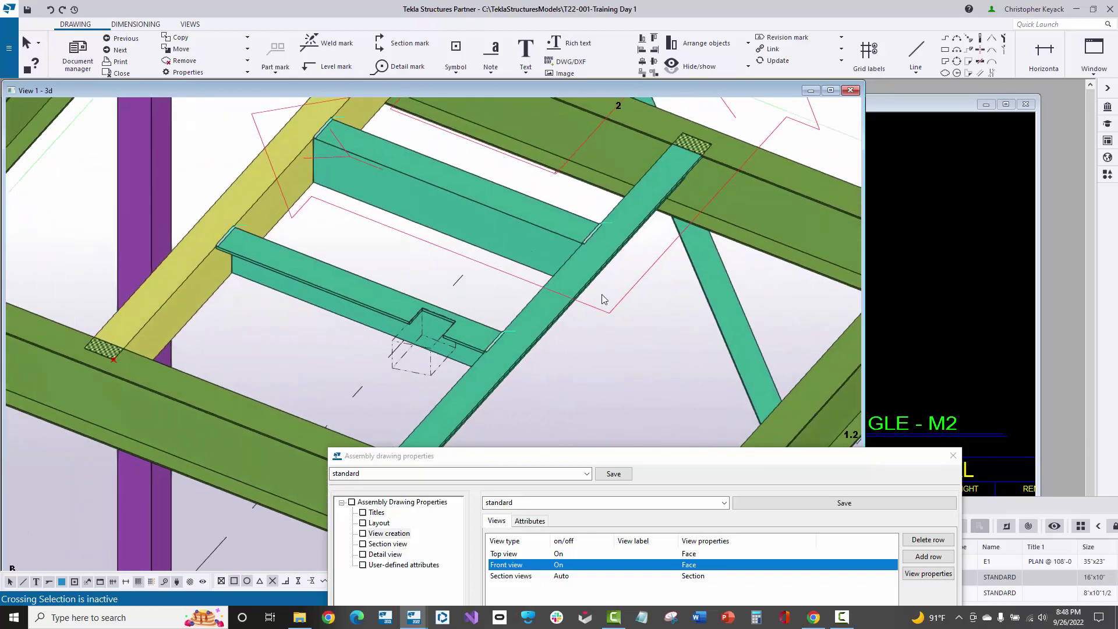
middle_click_drag(398, 265, 399, 316)
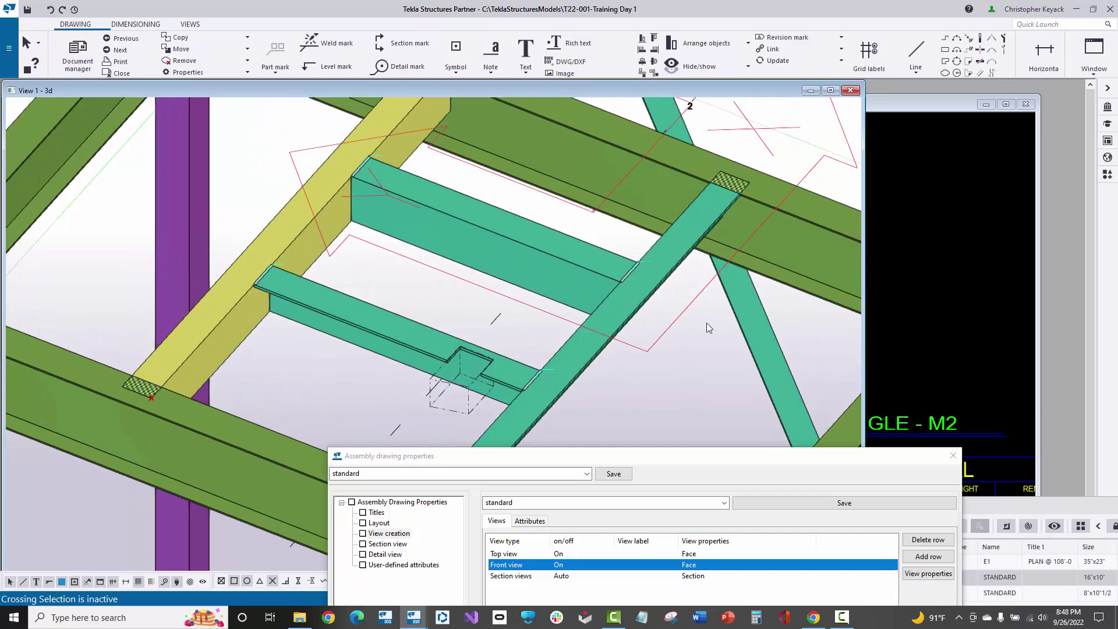
left_click(948, 282)
scroll(647, 233, "down", 4)
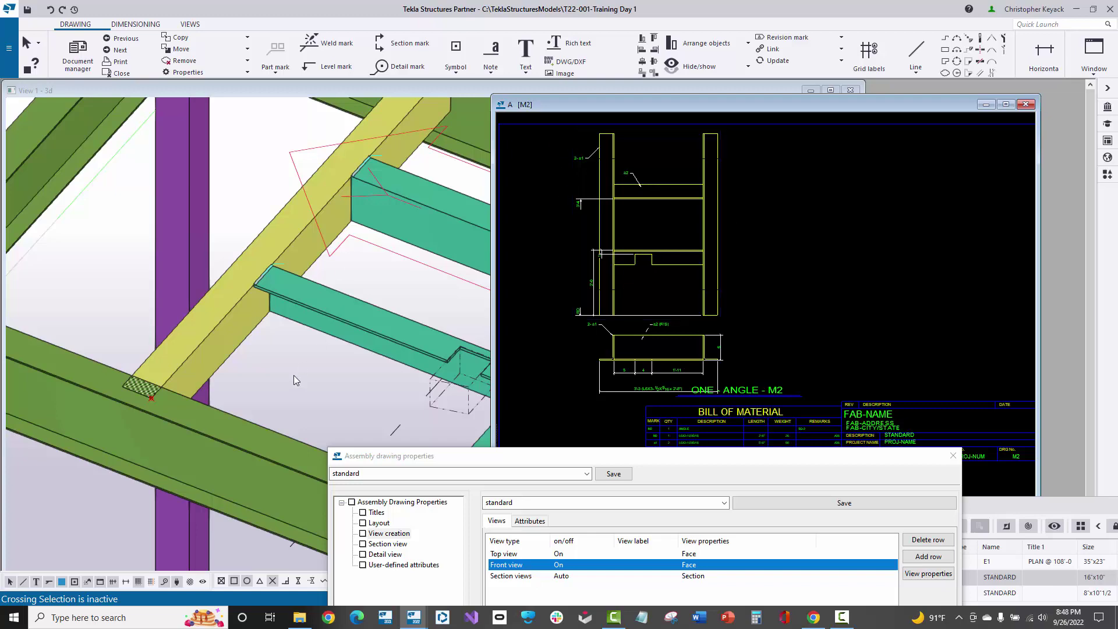
Orient the 3D model in plan and compare the notch and cross-angle layout with the top view of drawing M2.
middle_click_drag(294, 375, 354, 160, "ctrl")
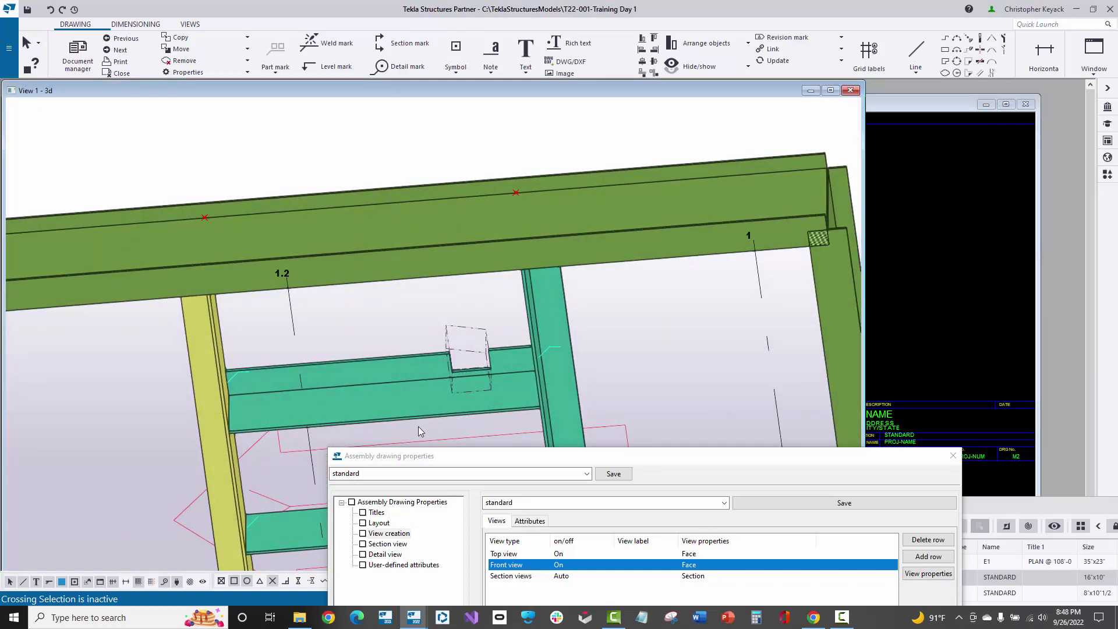
middle_click_drag(298, 400, 645, 288)
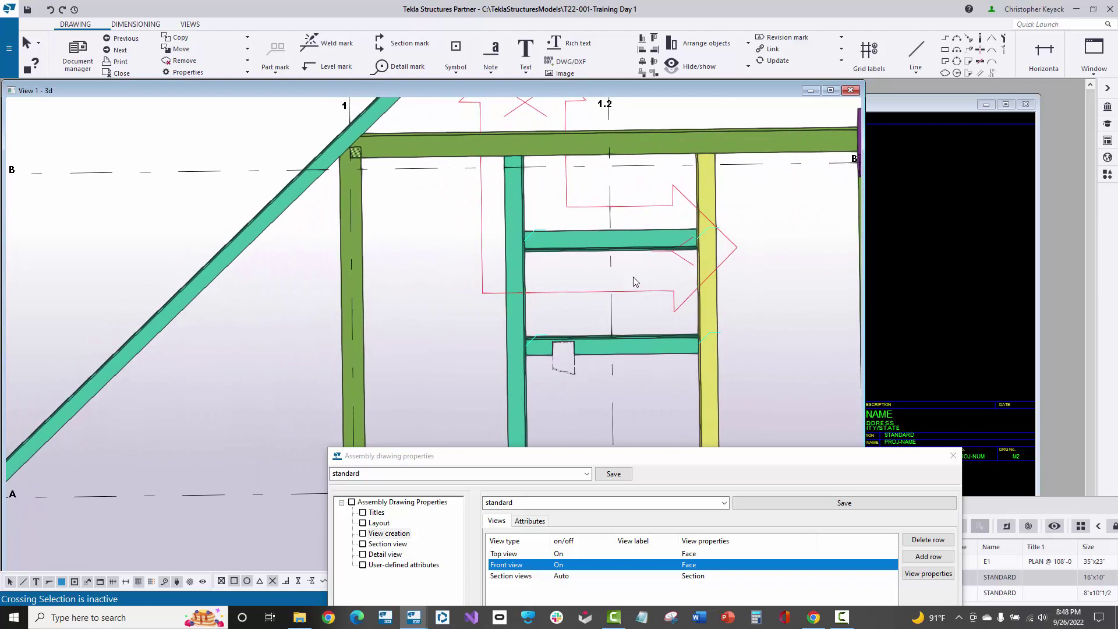
left_click(932, 278)
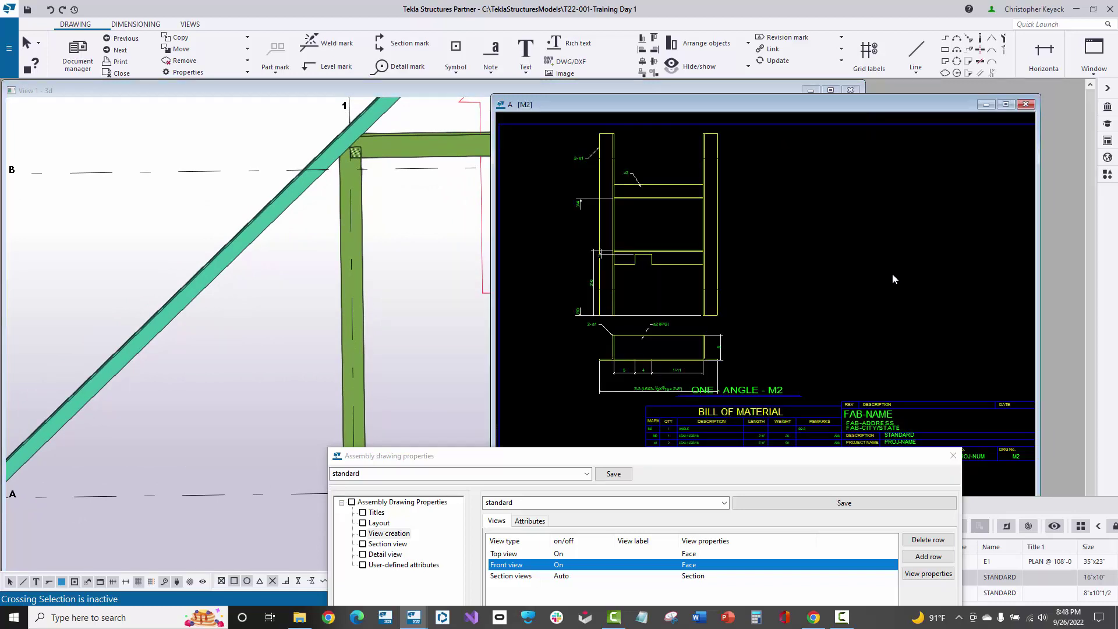
left_click(454, 288)
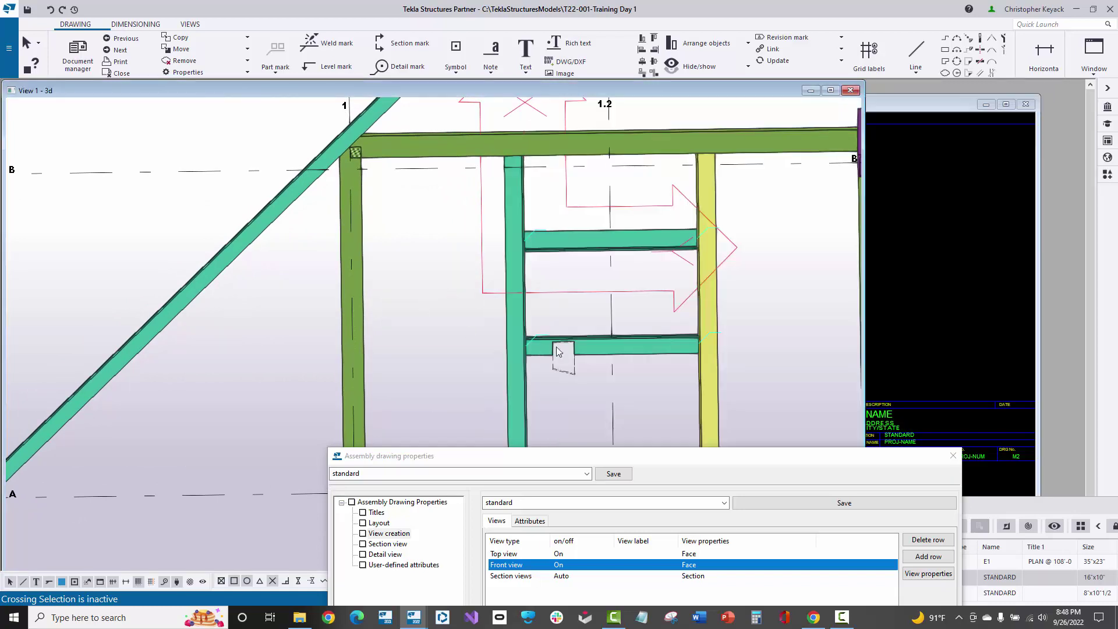
middle_click_drag(535, 301, 535, 300)
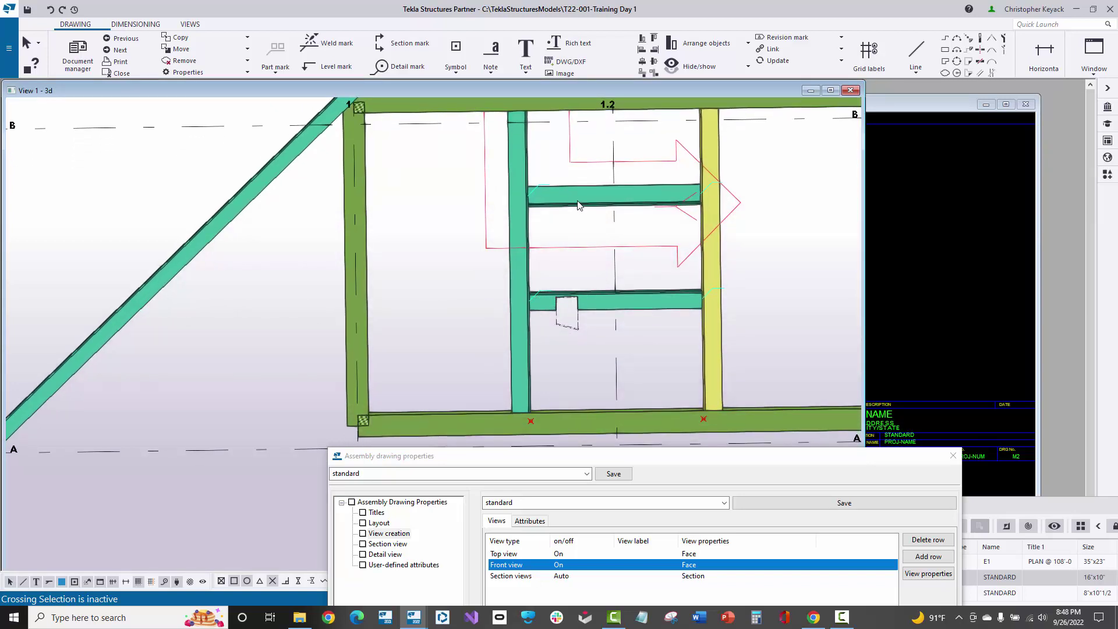
left_click(889, 269)
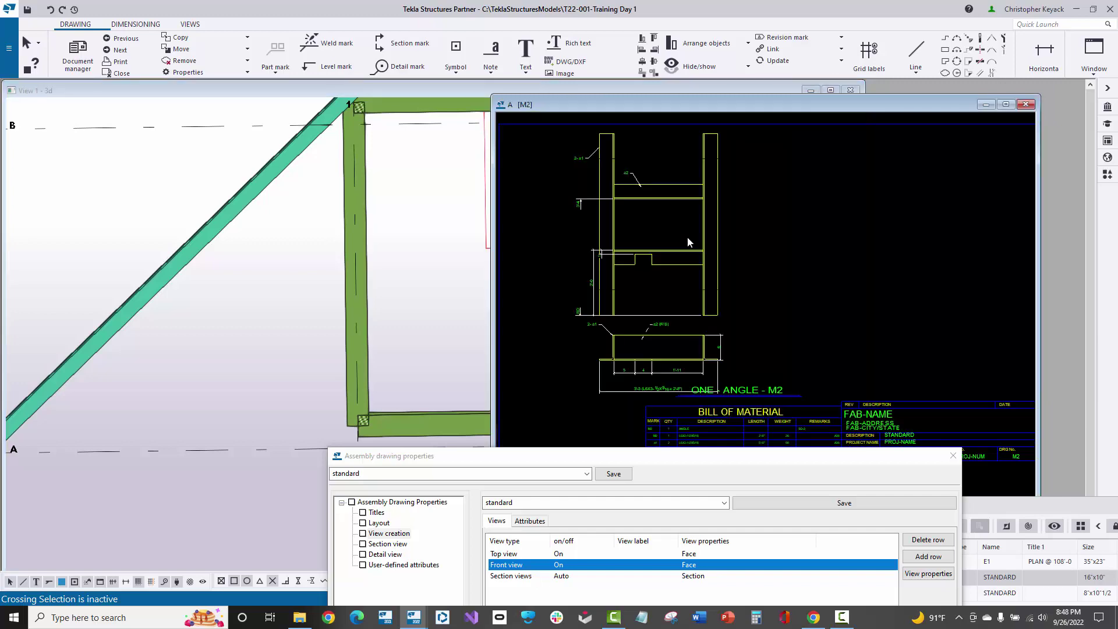
left_click(421, 219)
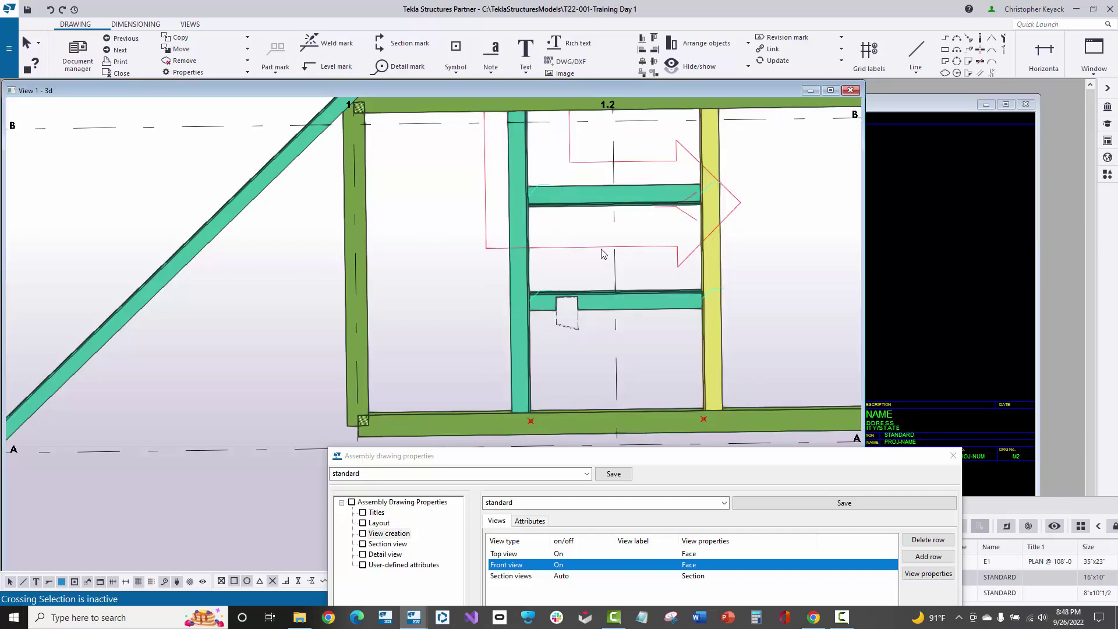
middle_click_drag(561, 241, 521, 290, "ctrl")
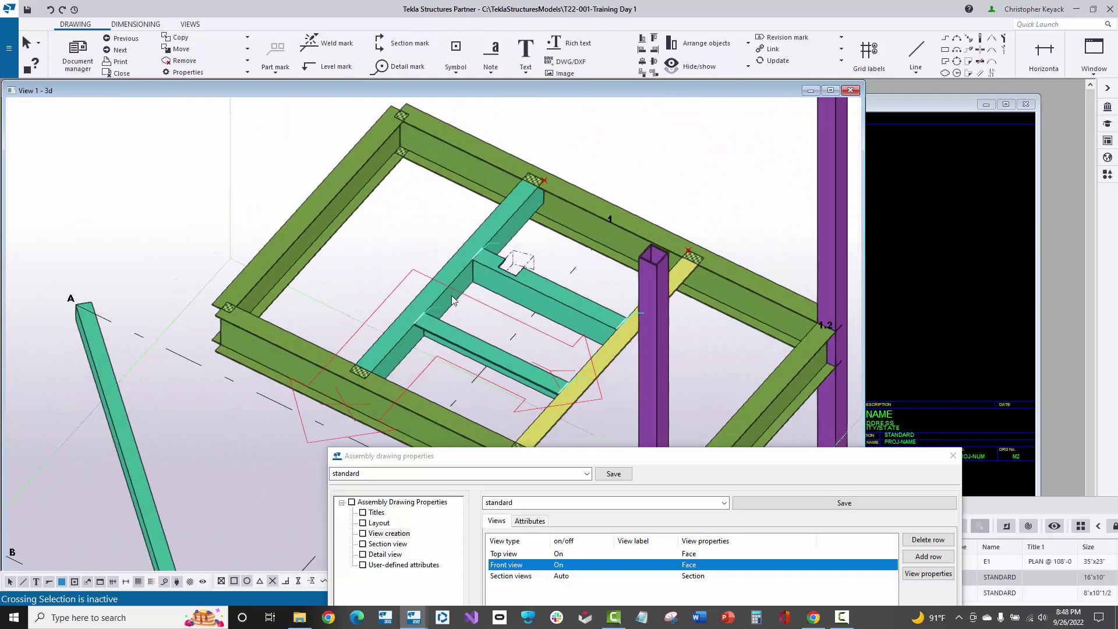
Close assembly drawing M2 and launch the PartFaces tool from the KTS Tools group.
middle_click_drag(424, 297, 444, 279, "ctrl")
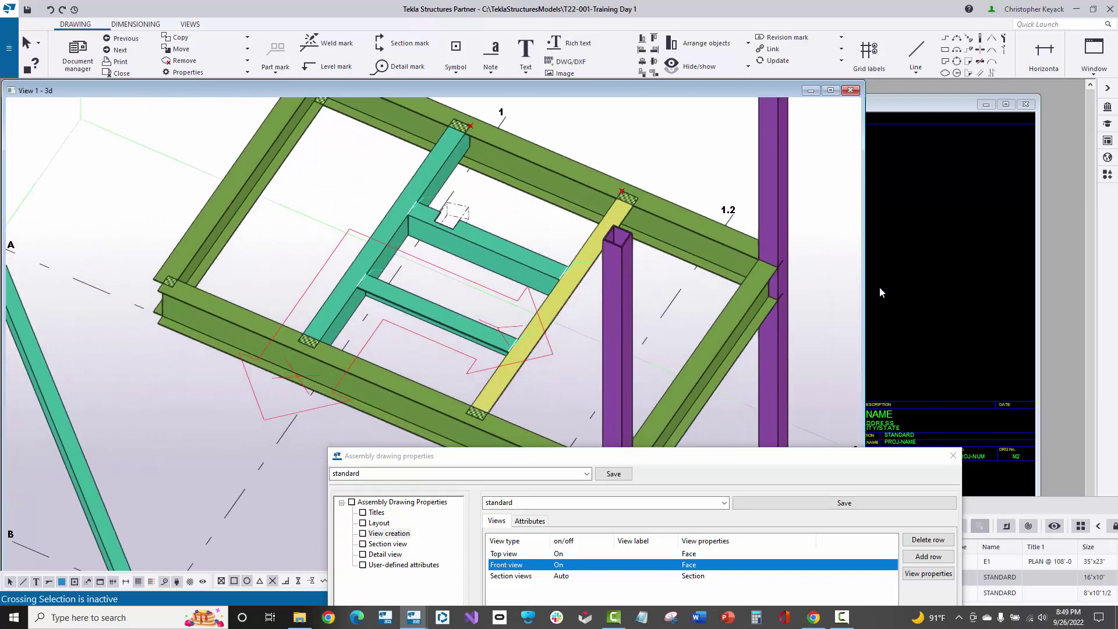
left_click(1026, 103)
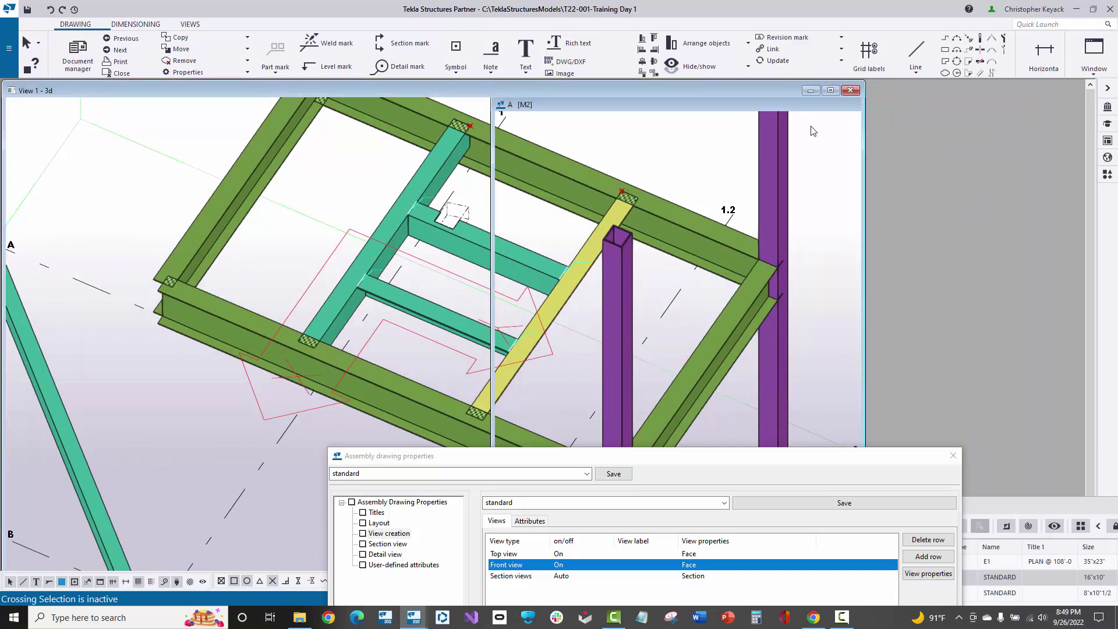
mouse_move(569, 294)
middle_mouse_down("ctrl")
mouse_move(431, 372)
mouse_move(260, 362)
mouse_move(408, 344)
middle_mouse_up("ctrl")
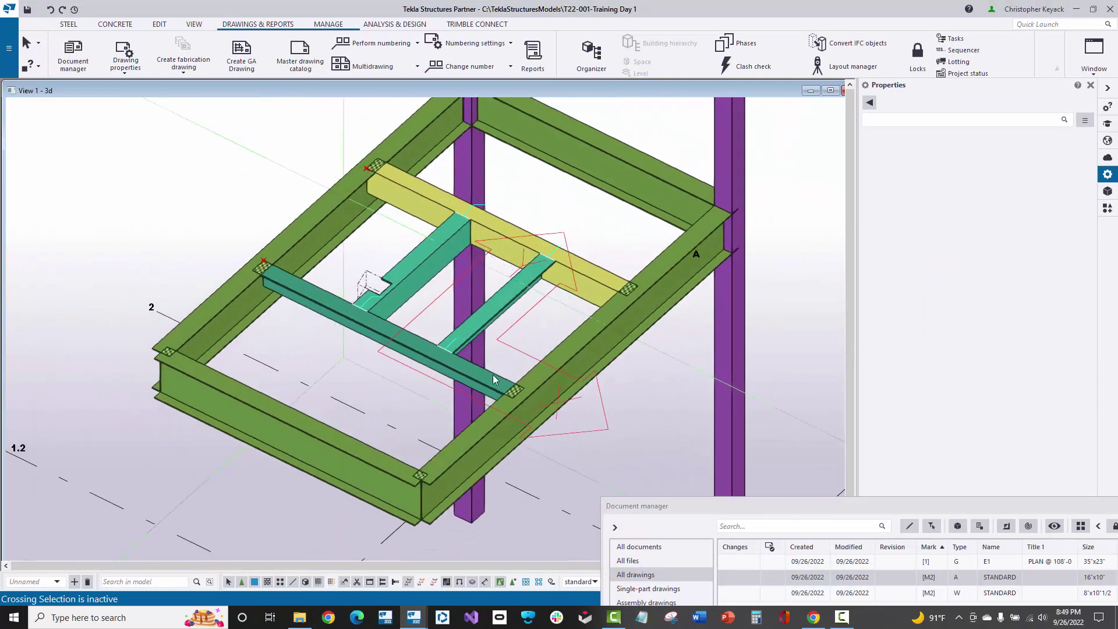
left_click(1107, 208)
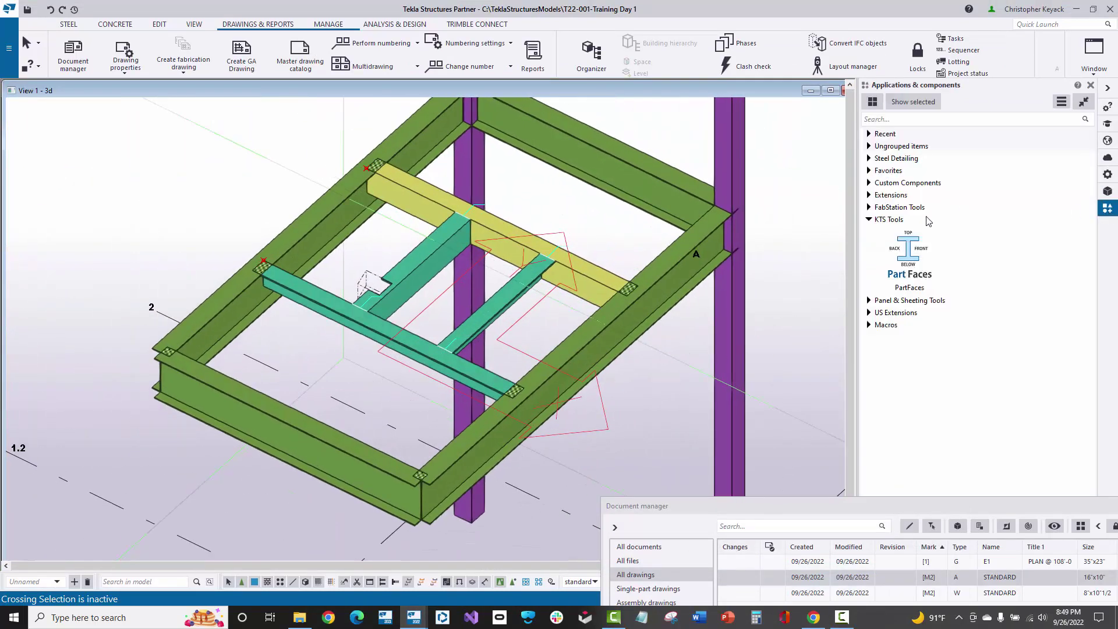
double_click(907, 254)
Check the start and end handles of the notched L6X3-1/2X5/16 cross angle and show its part faces.
scroll(285, 256, "up", 1)
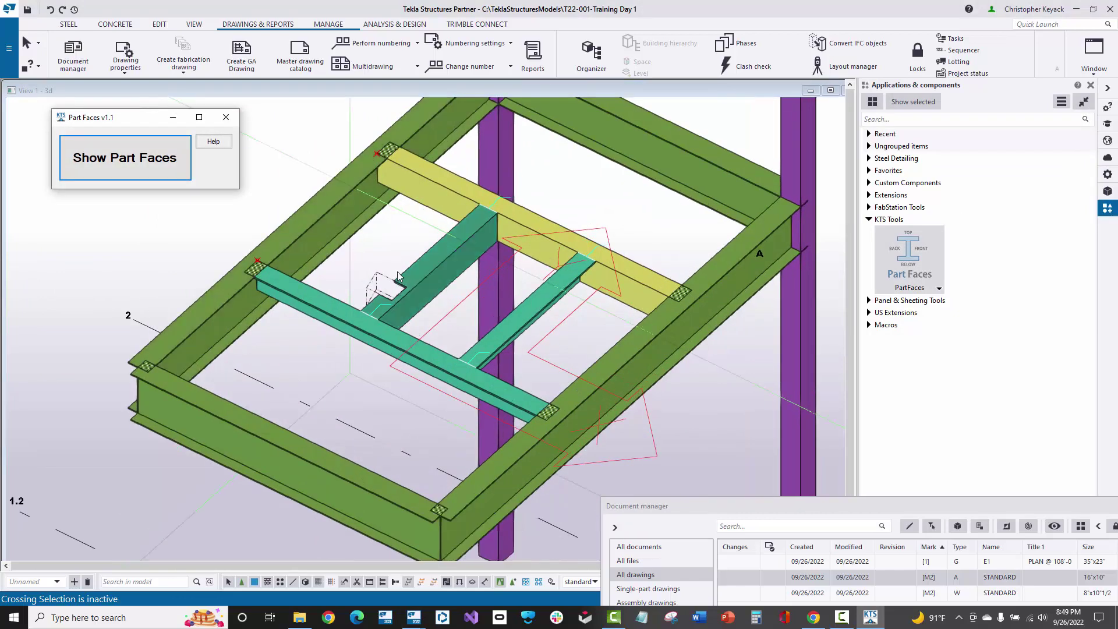
left_click(425, 269)
scroll(418, 258, "up", 1)
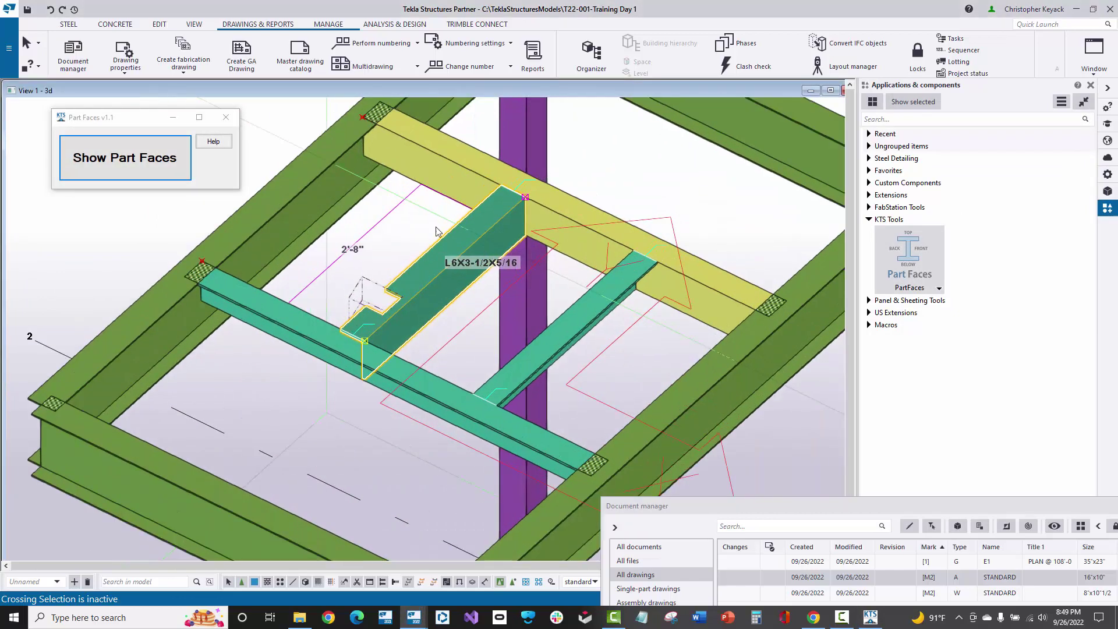
left_click(365, 341)
left_click(441, 265)
left_click(364, 341)
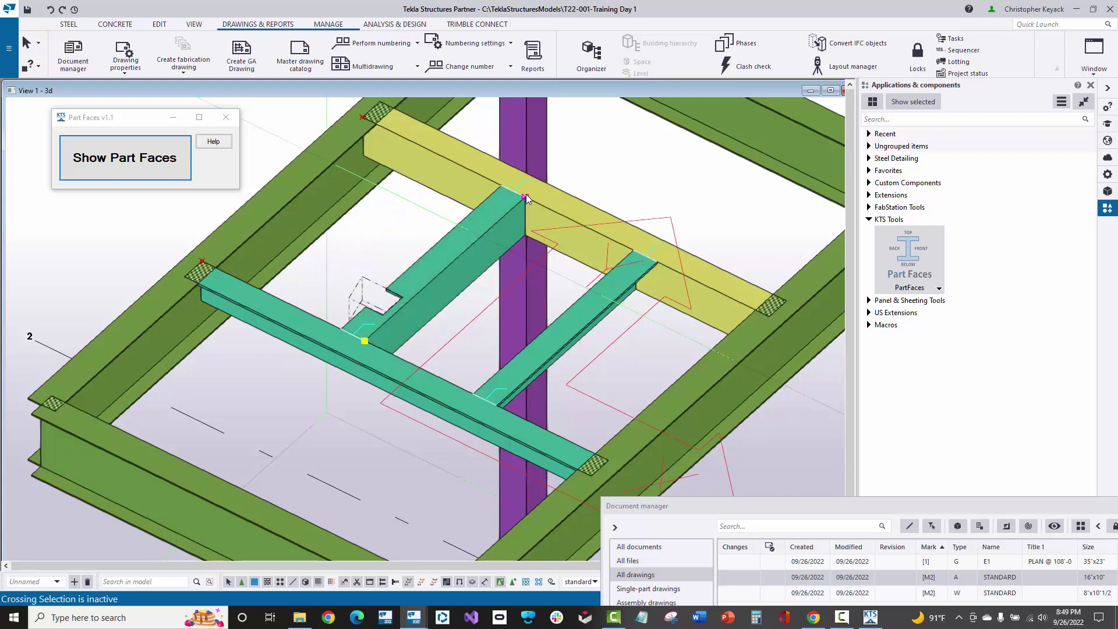
left_click(416, 267)
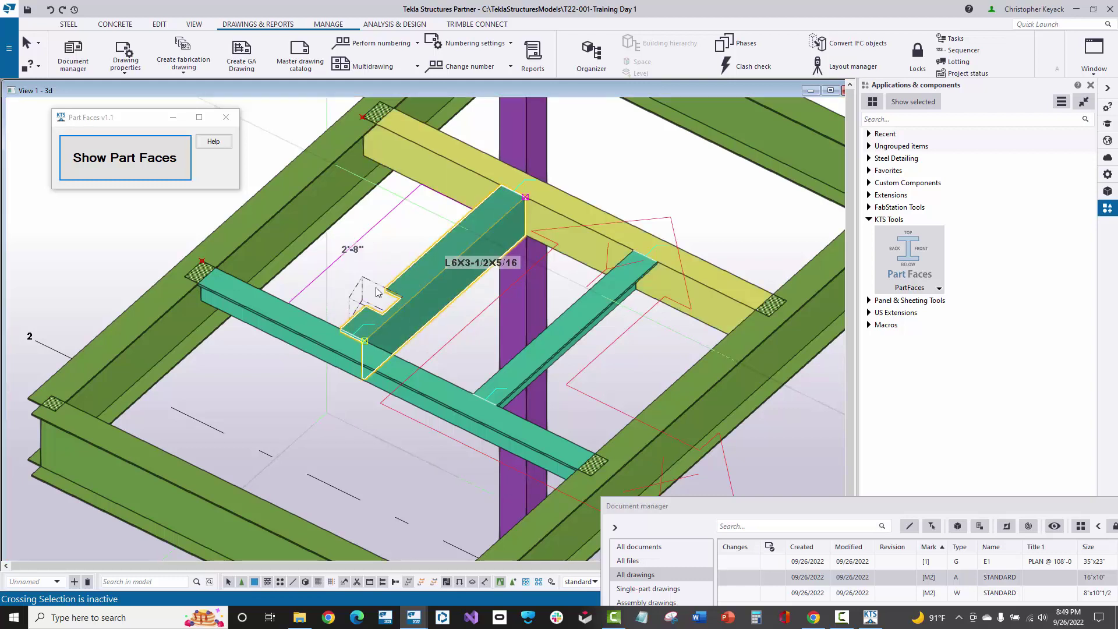
left_click(140, 168)
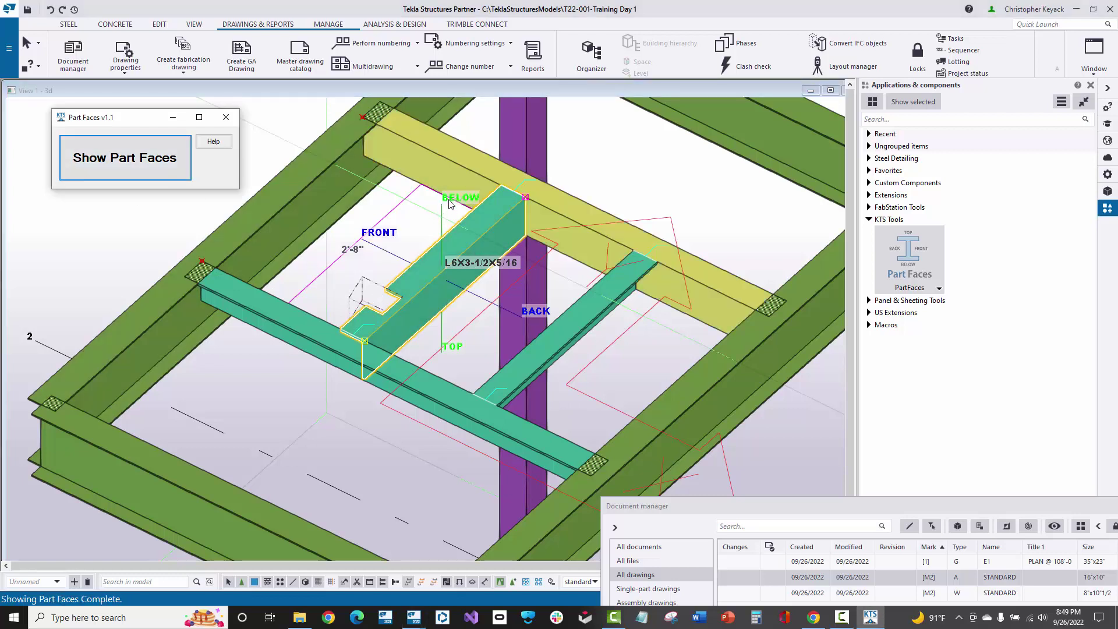
Review the notched angle's rotation setting in its steel beam properties.
double_click(466, 233)
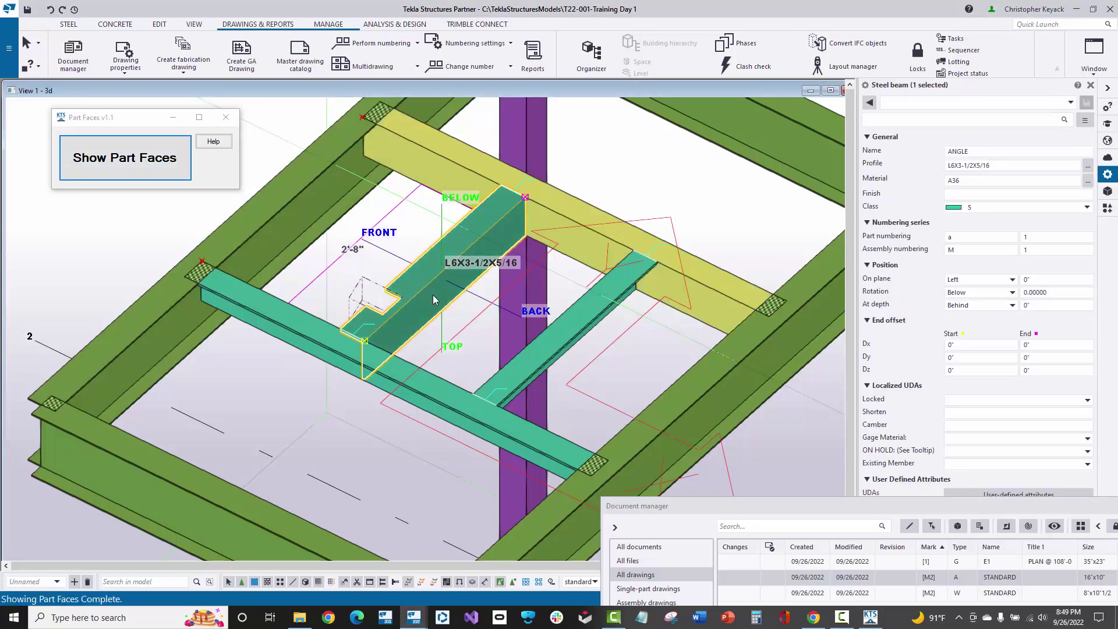
left_click(968, 293)
left_click(969, 296)
Examine the front, back, top and below face labels on the notched angle from plan and from several sides.
middle_click_drag(331, 261, 308, 267, "ctrl")
middle_click_drag(321, 348, 335, 242, "ctrl")
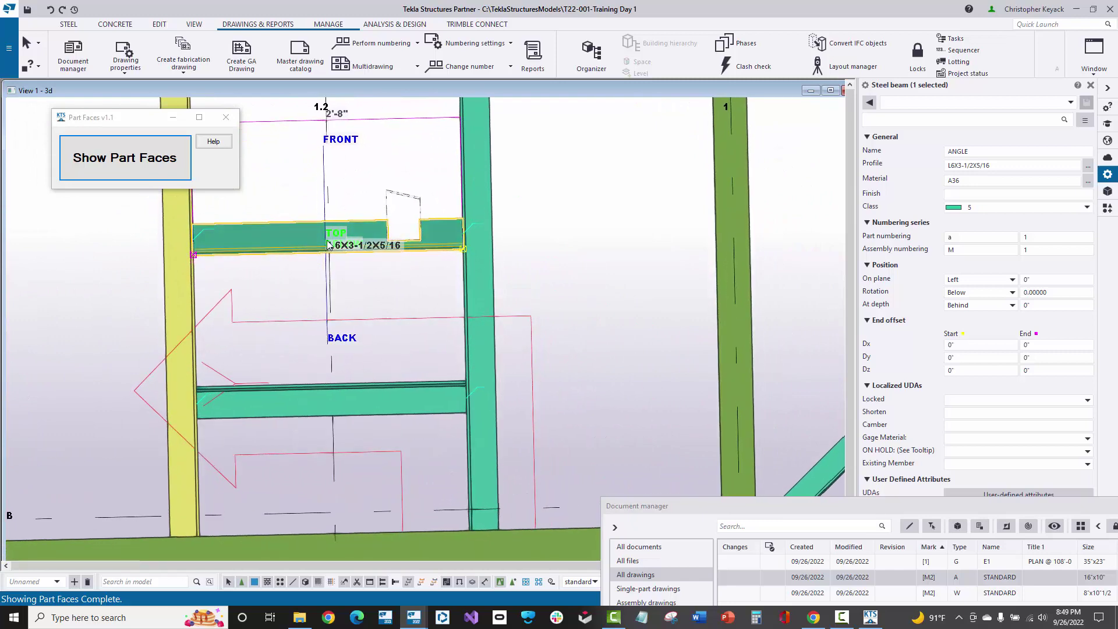
middle_click_drag(328, 245, 210, 385, "ctrl")
middle_click_drag(479, 294, 461, 274, "ctrl")
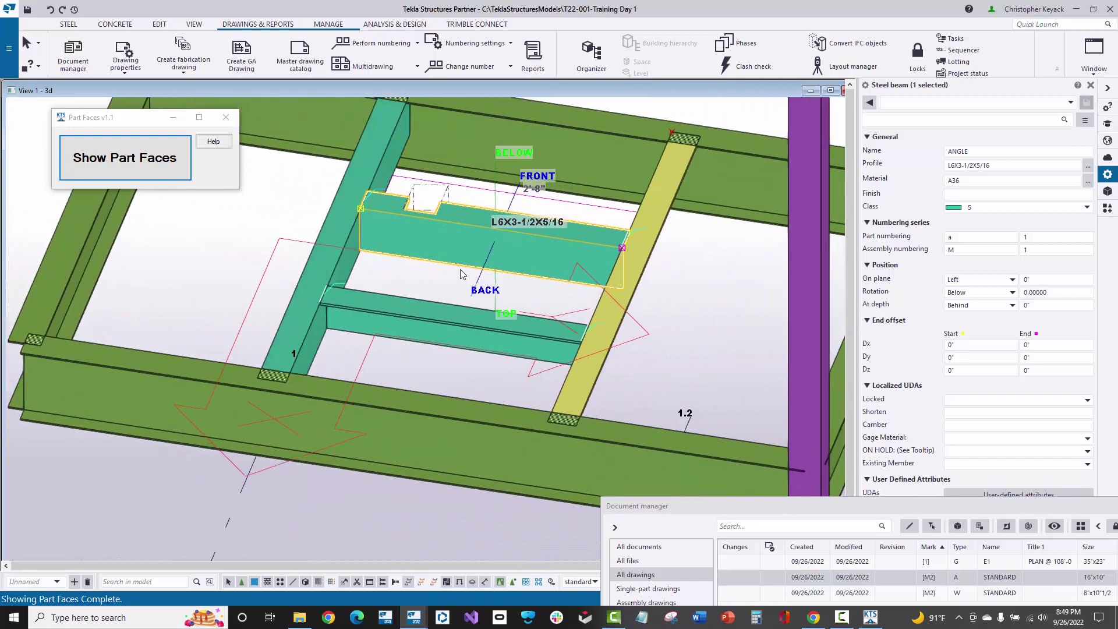
scroll(466, 269, "up", 2)
middle_click_drag(556, 150, 539, 190)
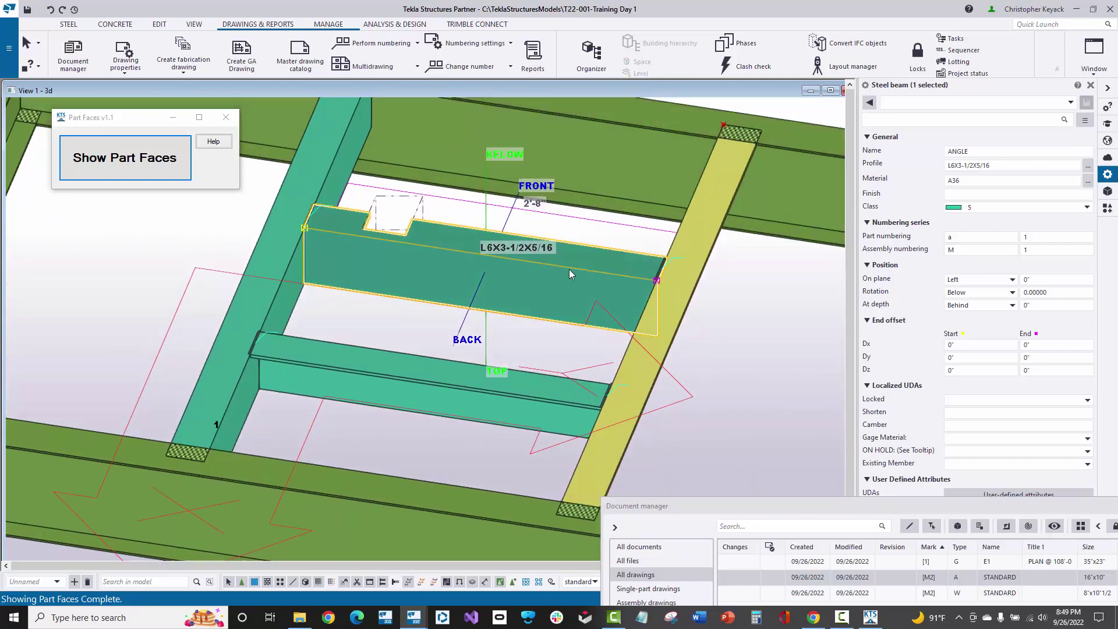
scroll(510, 339, "down", 2)
middle_click_drag(569, 275, 244, 331)
middle_click_drag(244, 331, 366, 355)
scroll(385, 256, "up", 2)
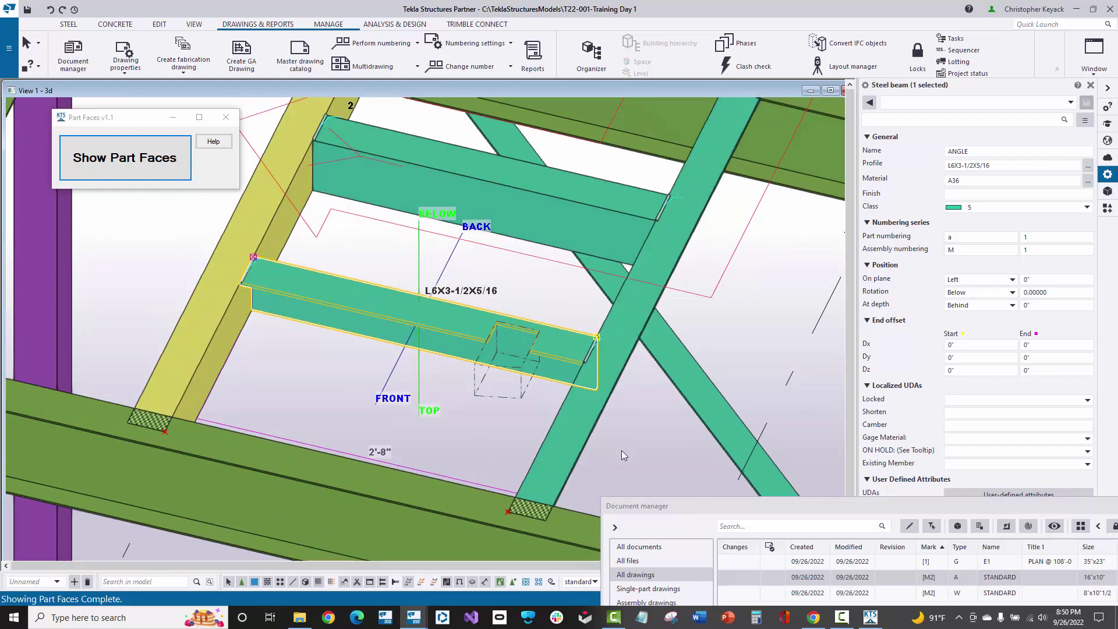
Reopen assembly drawing M2 and bring its views into sight.
double_click(794, 577)
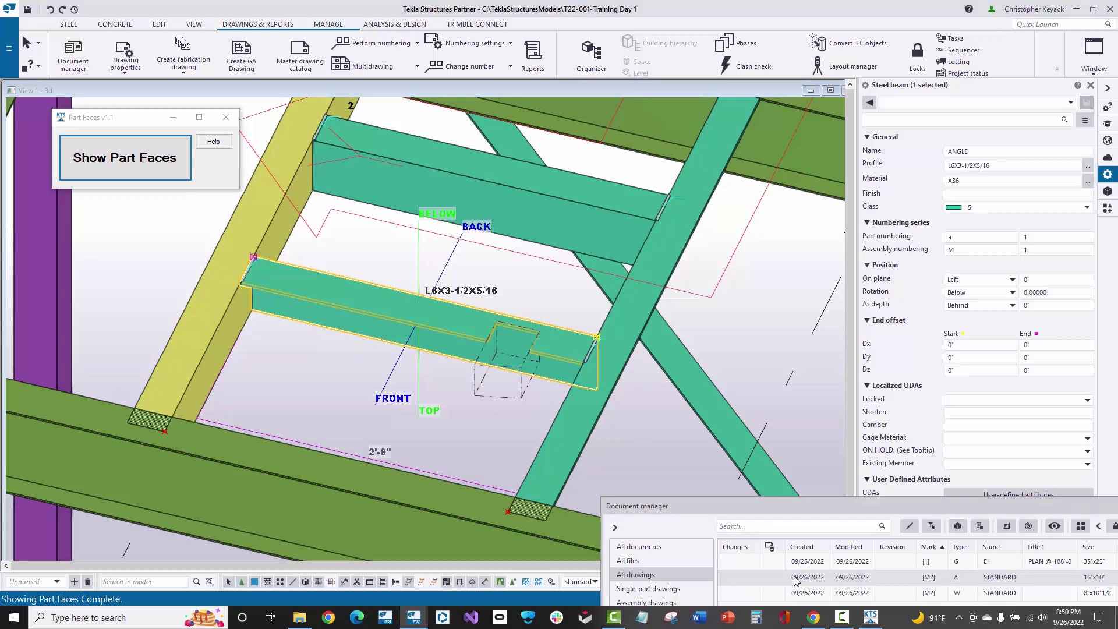
middle_click_drag(320, 289, 501, 310)
scroll(501, 309, "down", 1)
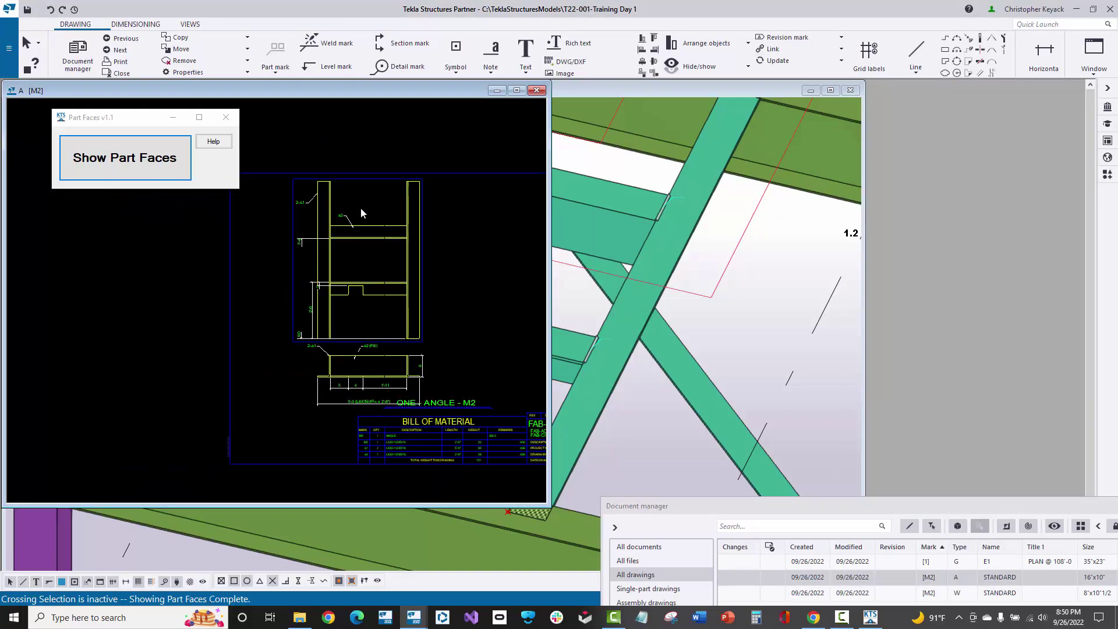
Change the Top view entry to Bottom view in the assembly drawing's view creation properties and apply it to recreate the drawing.
double_click(453, 260)
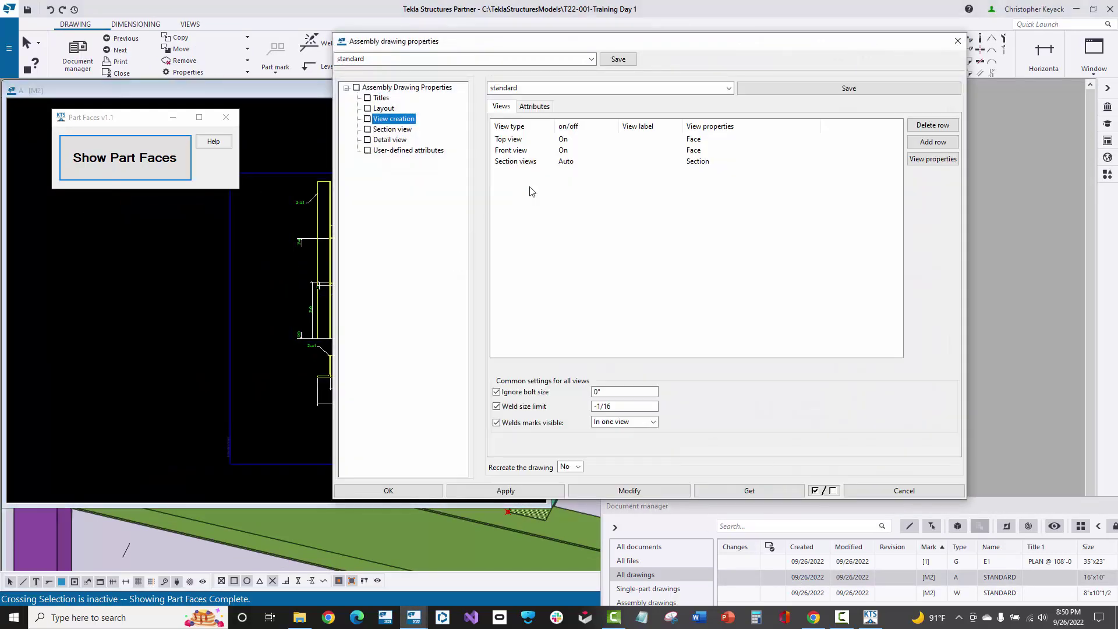
left_click(518, 143)
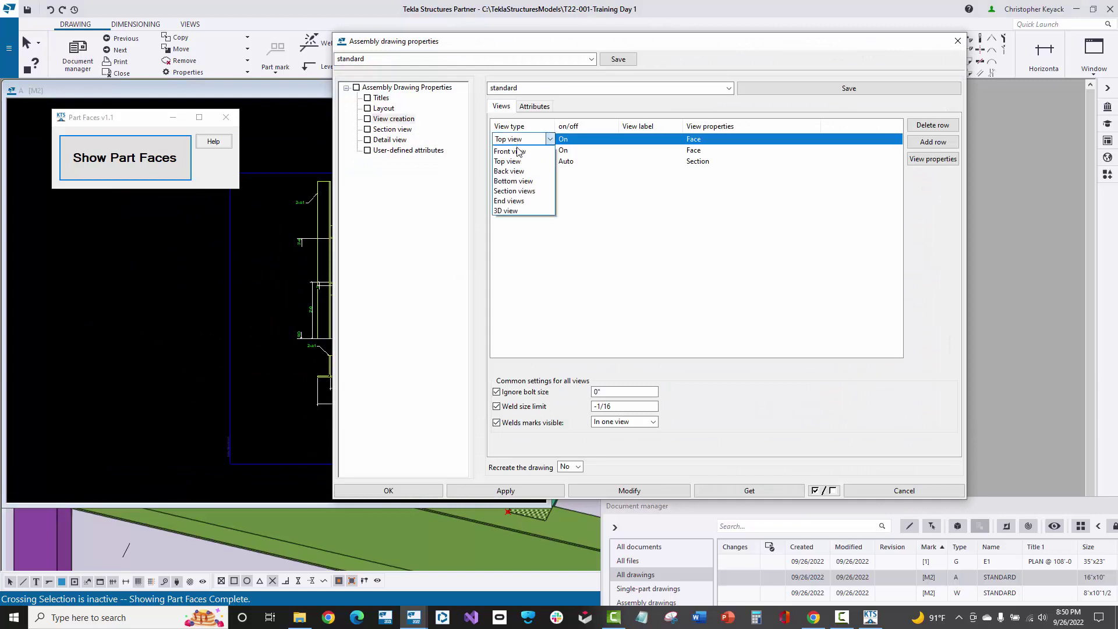
left_click(526, 203)
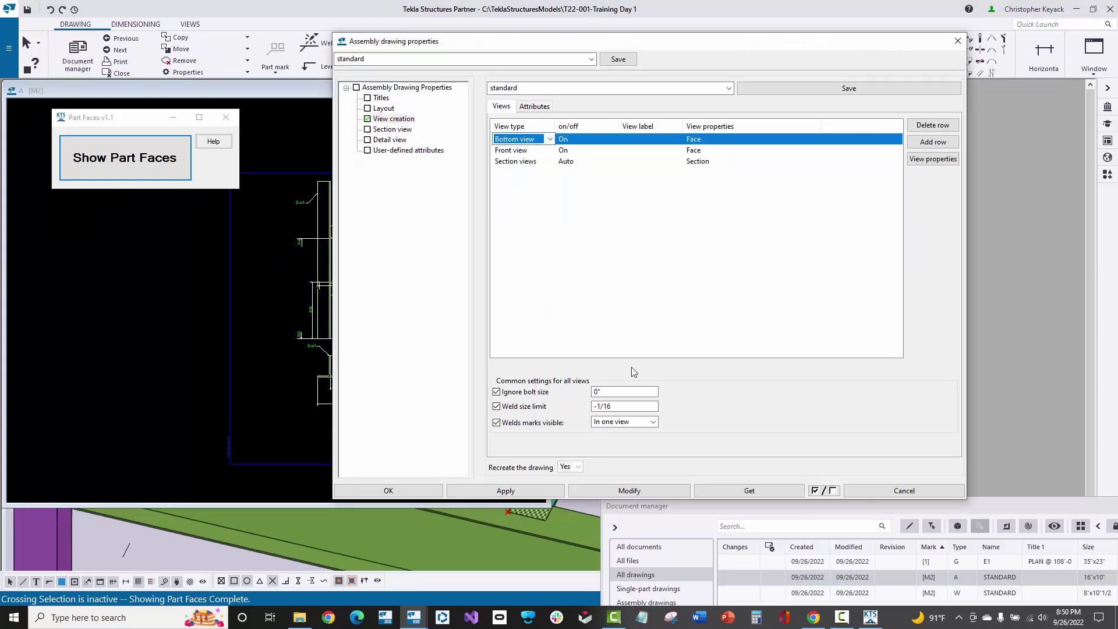
left_click(641, 491)
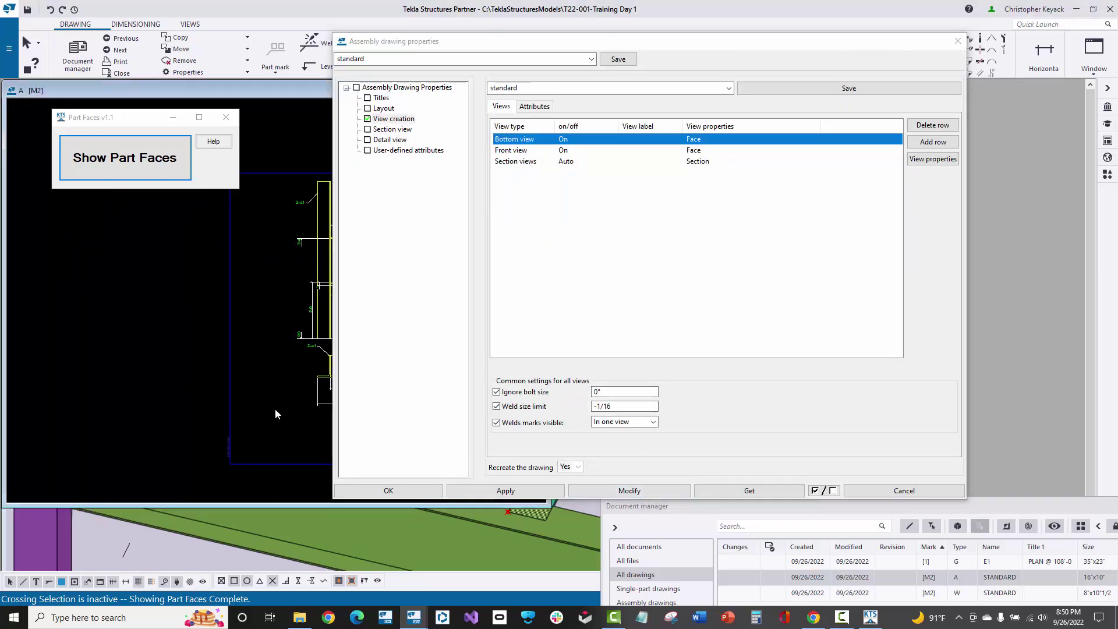
left_click(590, 492)
left_click(531, 326)
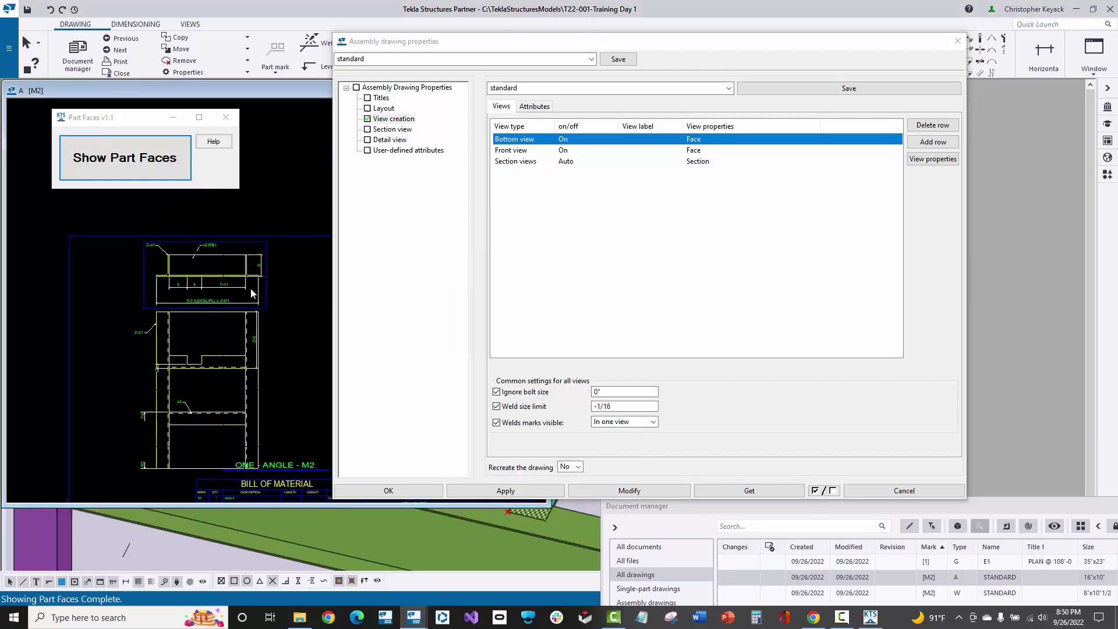
Examine the front view and bottom view of the recreated assembly drawing M2.
scroll(209, 269, "up", 2)
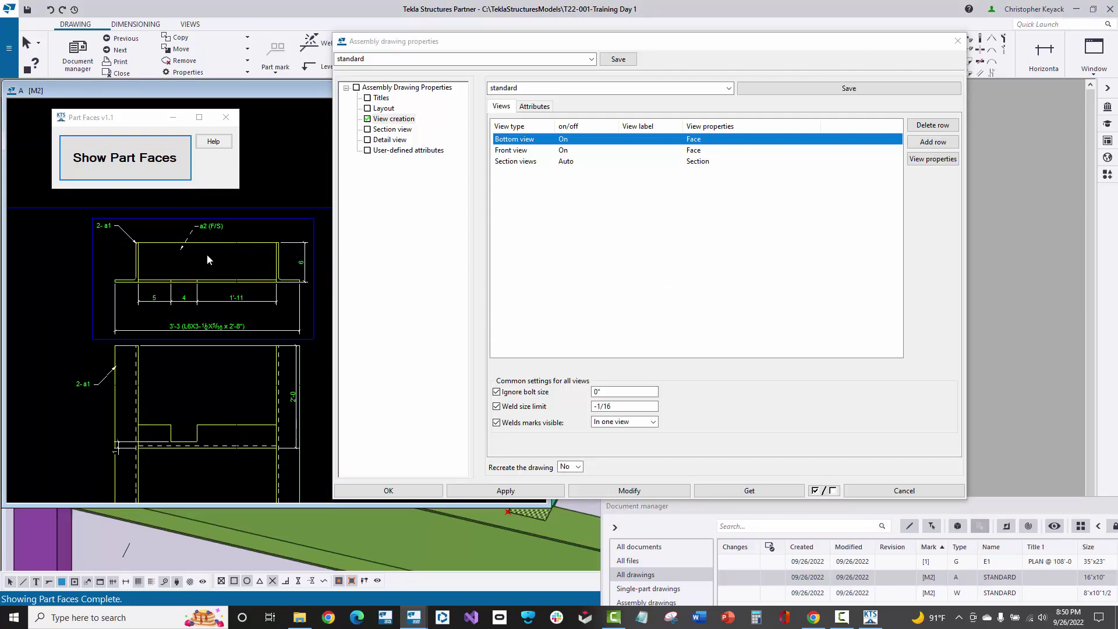
scroll(207, 260, "down", 2)
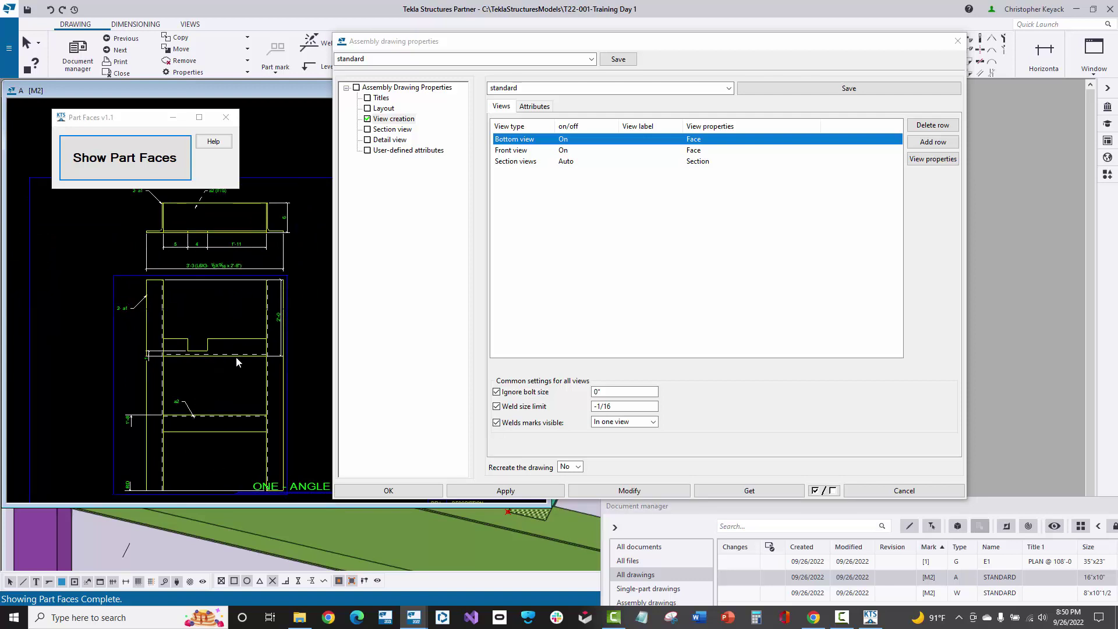
scroll(236, 357, "up", 1)
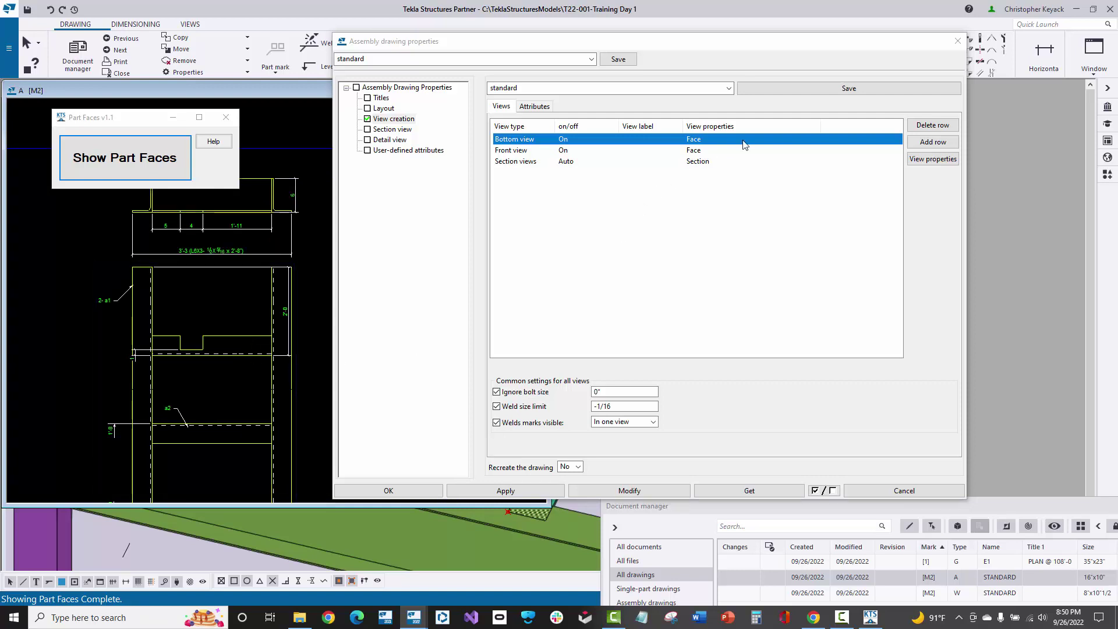
Close the drawing properties, the Part Faces tool and assembly drawing M2, keeping the drawing changes.
left_click(957, 41)
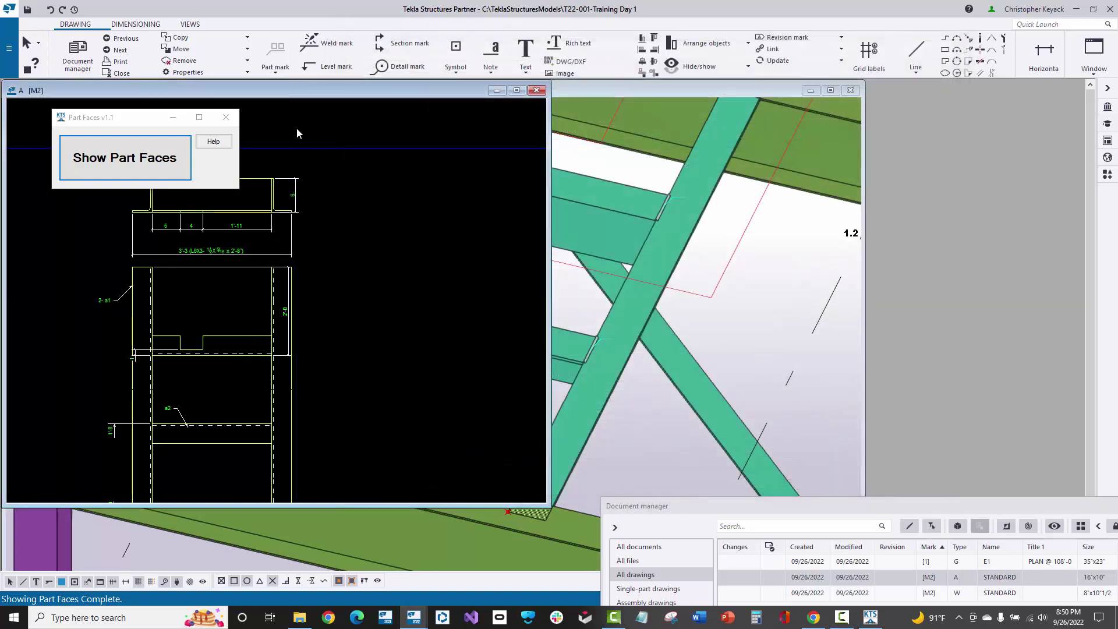
left_click(226, 117)
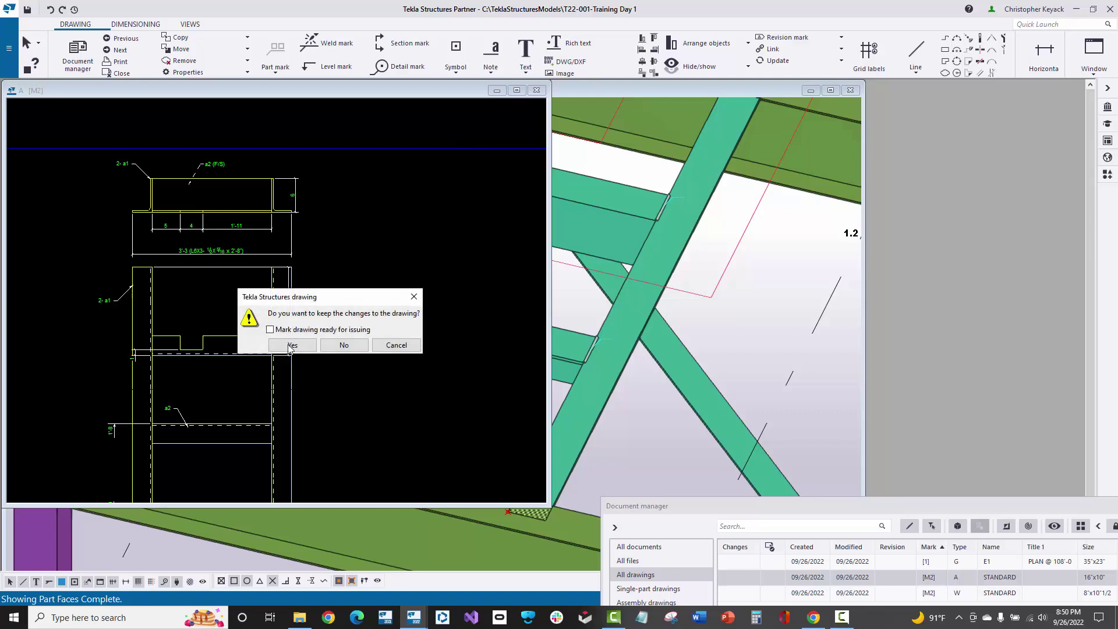
left_click(293, 344)
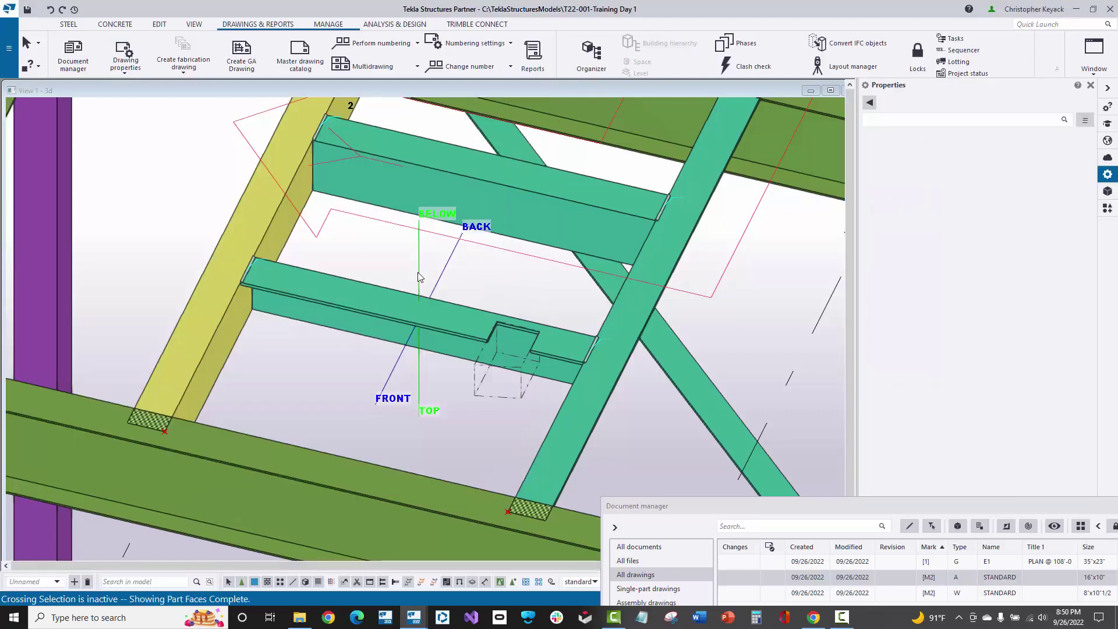
Select the notched angle in the model and examine its orientation against the part face labels.
scroll(393, 325, "up", 2)
left_click(438, 301)
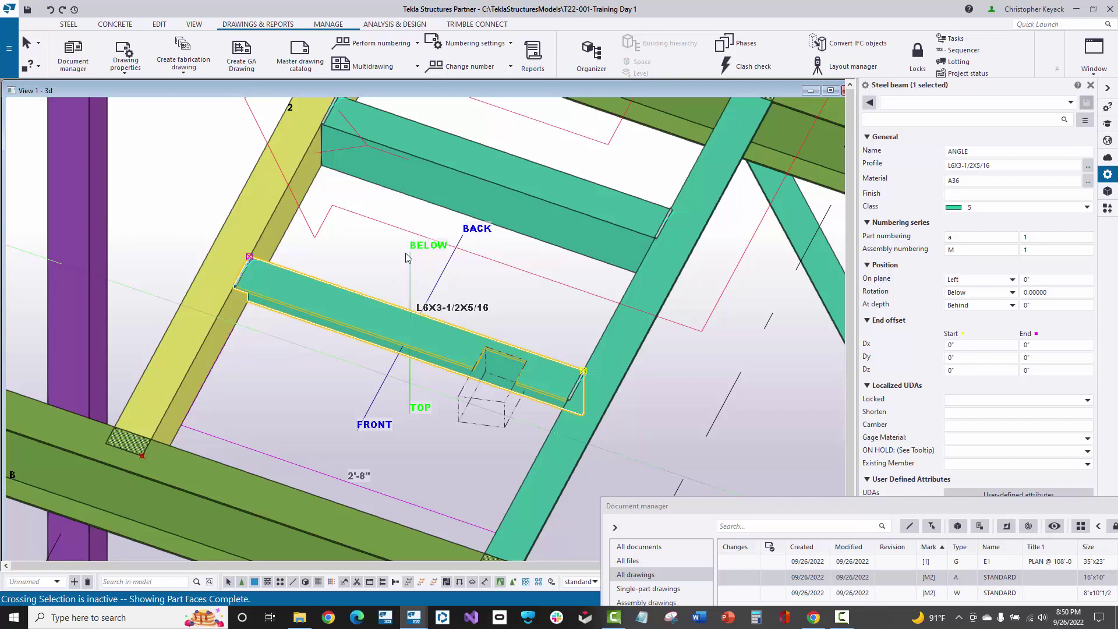
scroll(359, 293, "down", 1)
scroll(360, 294, "down", 1)
left_click(368, 262)
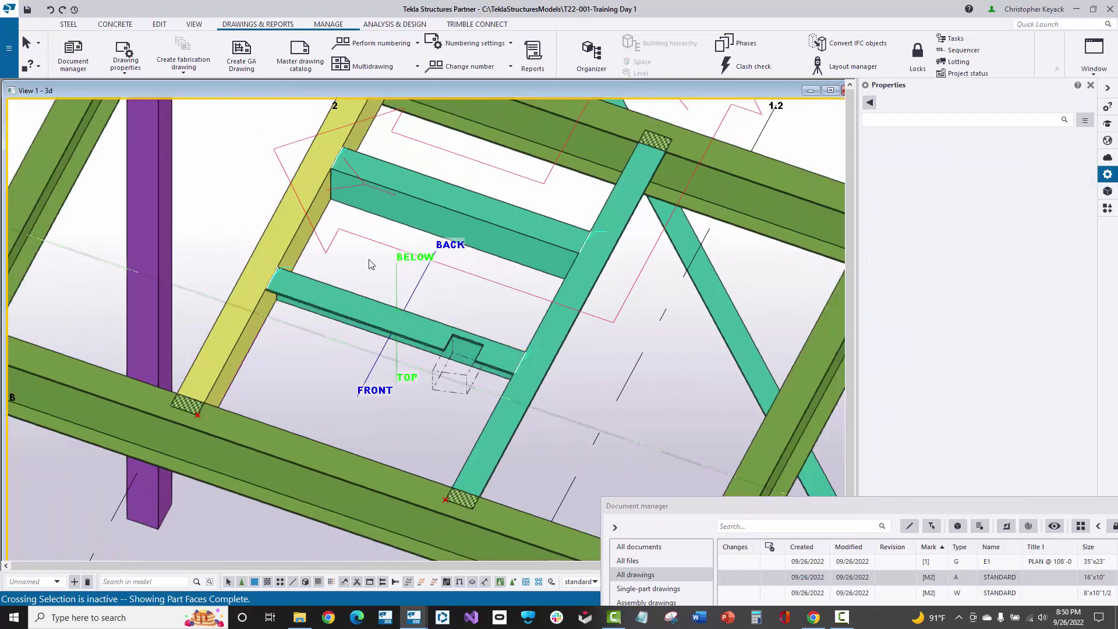
middle_click_drag(366, 306, 365, 270)
left_click(365, 274)
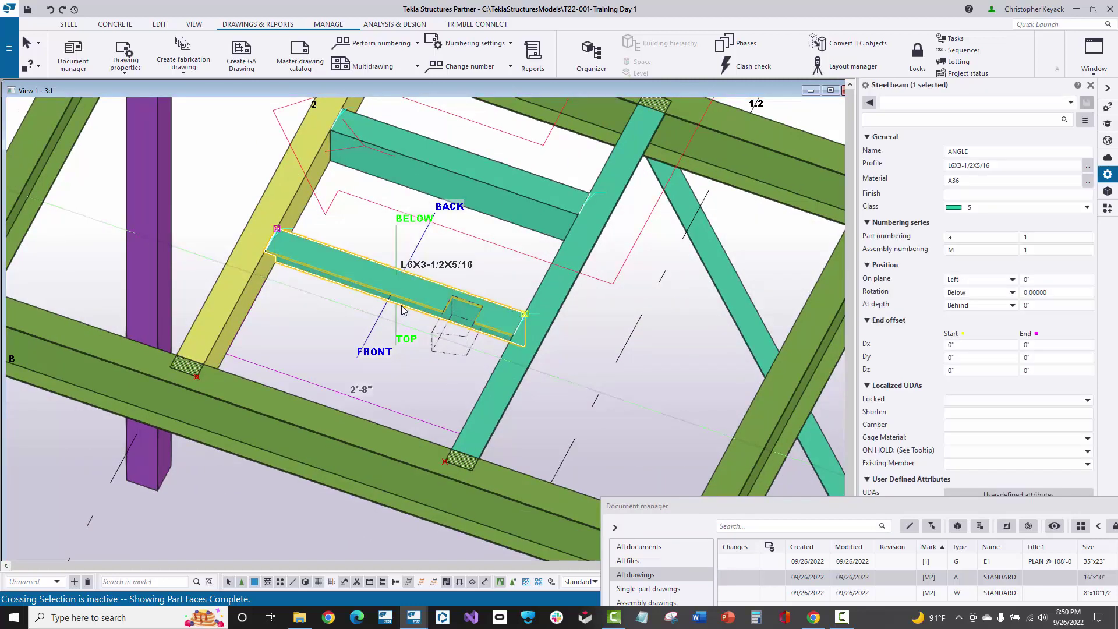
scroll(365, 280, "up", 1)
scroll(316, 340, "up", 1)
mouse_move(316, 341)
middle_mouse_down("ctrl")
mouse_move(295, 326)
mouse_move(308, 323)
middle_mouse_up("ctrl")
Open single-part drawing M2 and place its window beside the 3D model with all views in sight.
double_click(795, 591)
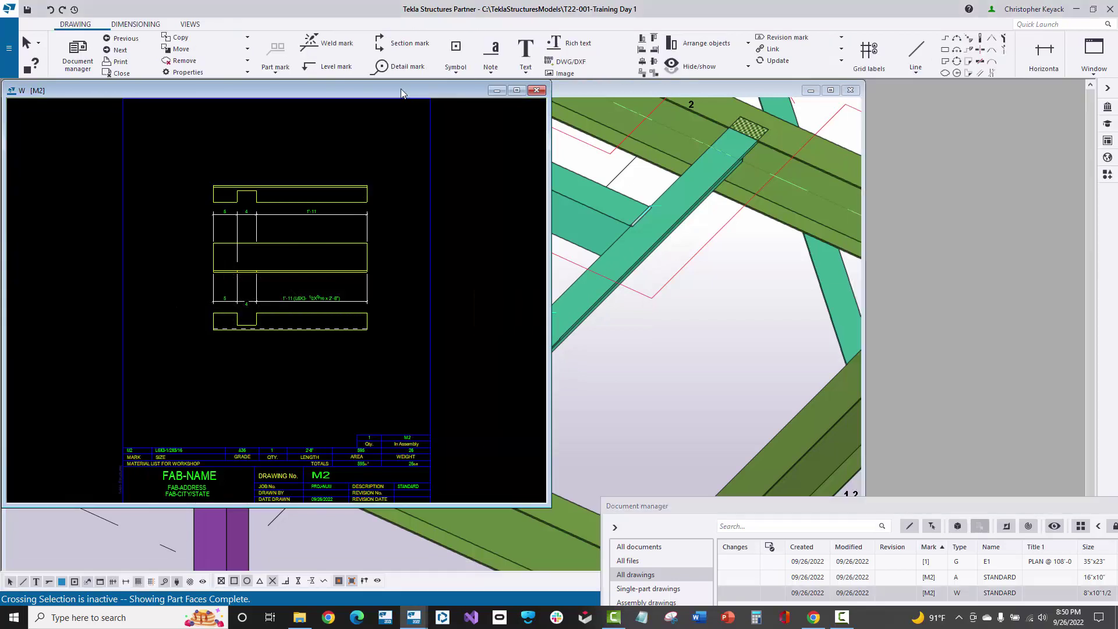
mouse_move(401, 89)
left_mouse_down()
mouse_move(788, 157)
mouse_move(884, 103)
left_mouse_up()
scroll(751, 291, "up", 2)
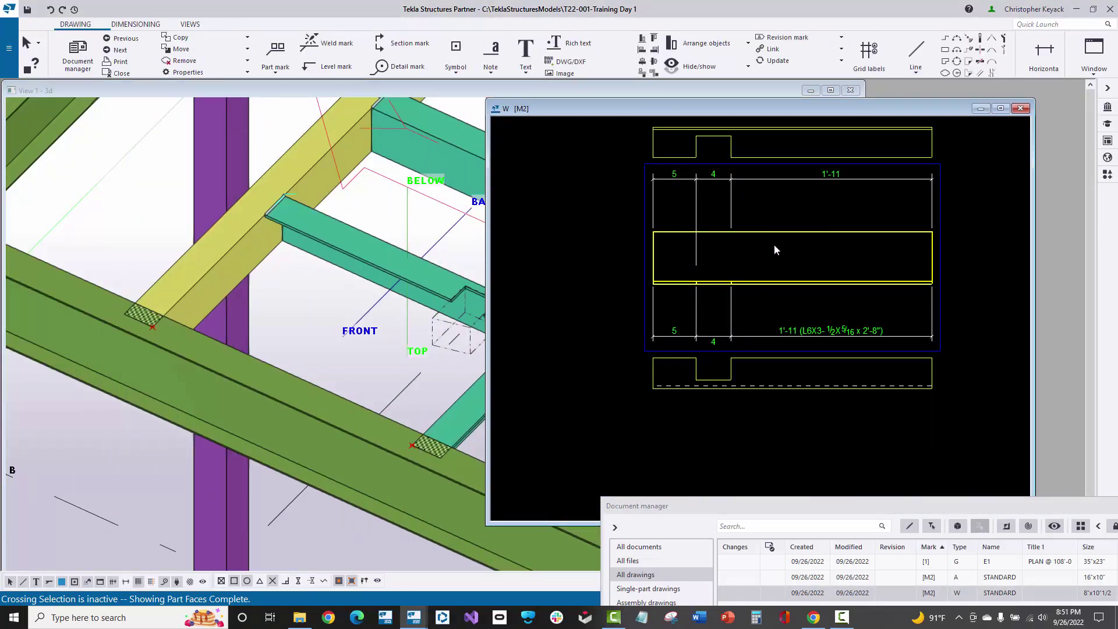
middle_click_drag(774, 244, 743, 274)
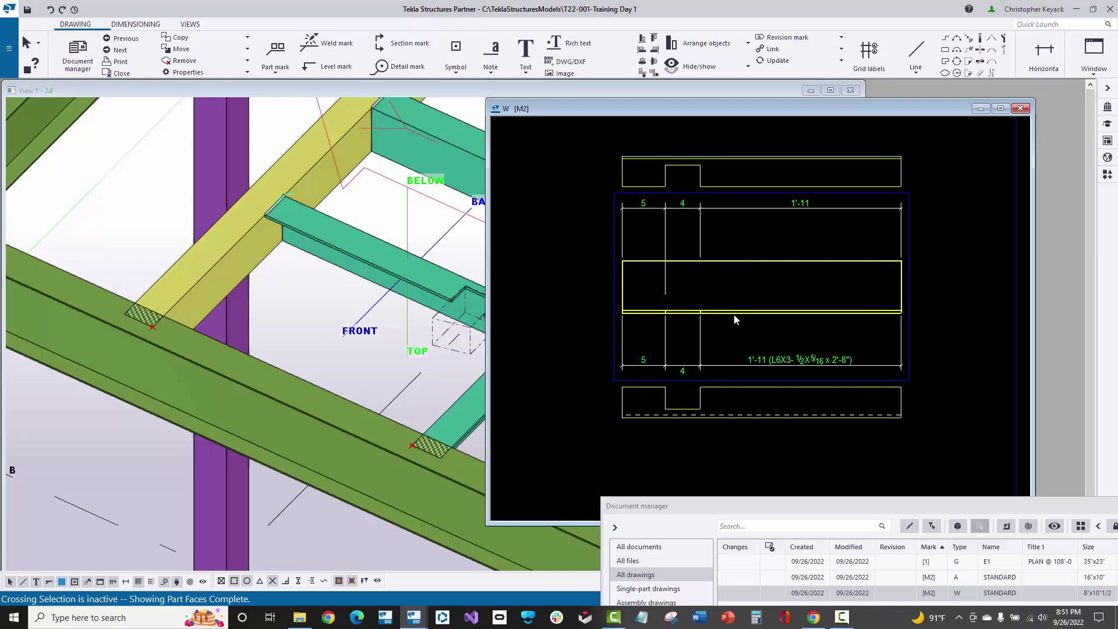
Compare the notched angle's front and top faces in the model with the views of single-part drawing M2.
middle_click_drag(284, 327, 233, 344)
scroll(331, 319, "up", 1)
left_click(365, 327)
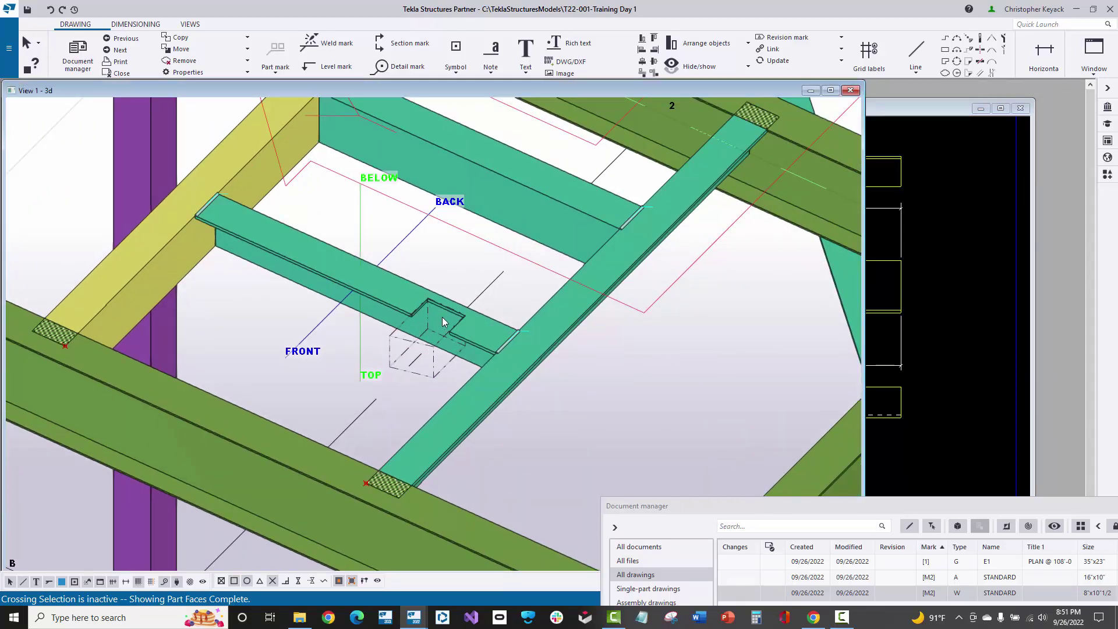
left_click(935, 297)
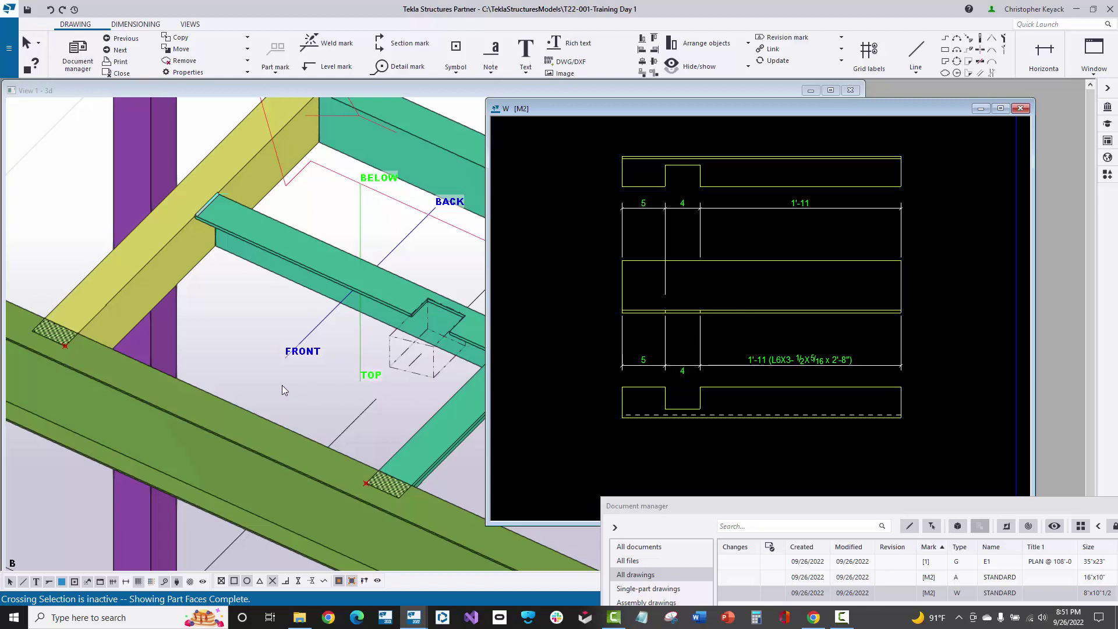
left_click(666, 155)
middle_click_drag(340, 425, 841, 328)
left_click(938, 307)
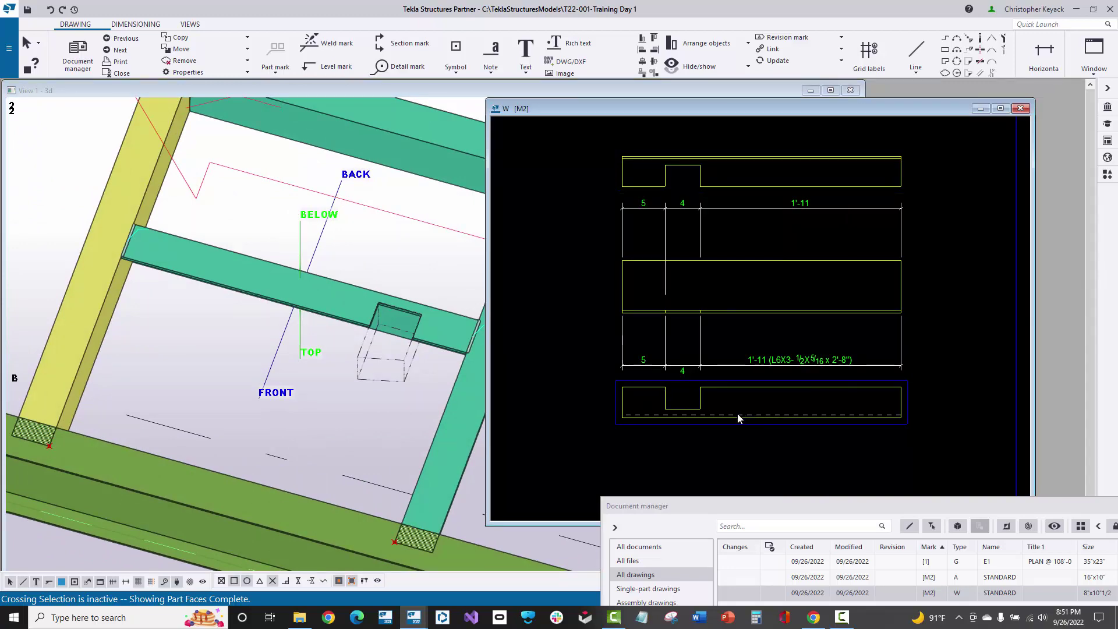
Orient the model towards the notched angle's below face and compare its notch with the lowest view of single-part drawing M2.
mouse_move(291, 286)
middle_mouse_down("ctrl")
mouse_move(290, 352)
mouse_move(65, 277)
mouse_move(562, 354)
mouse_move(669, 355)
middle_mouse_up("ctrl")
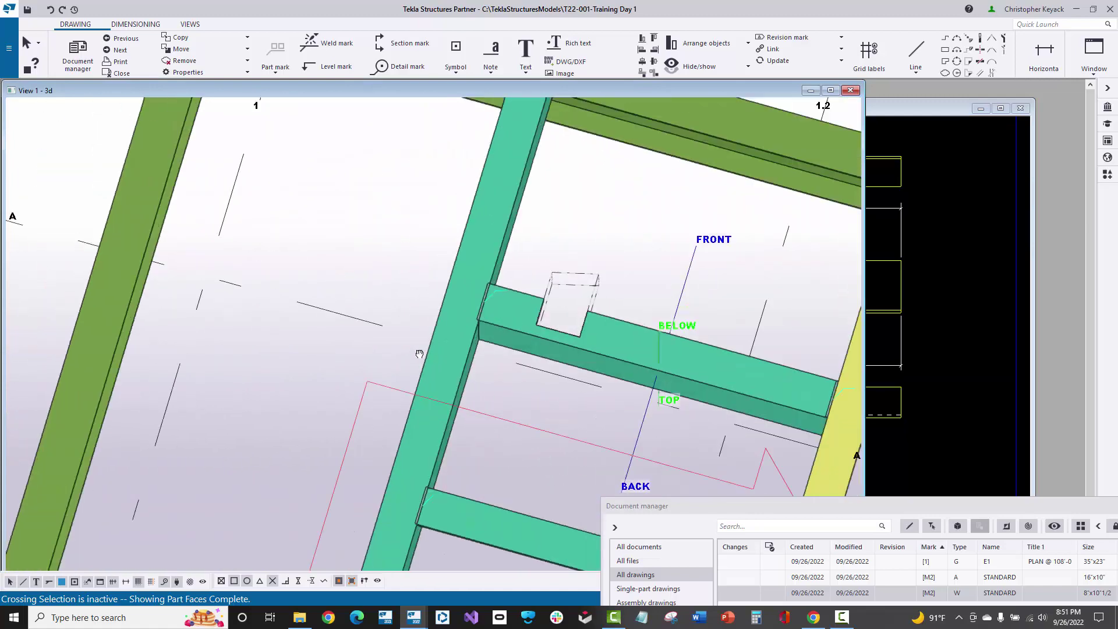
left_click(980, 329)
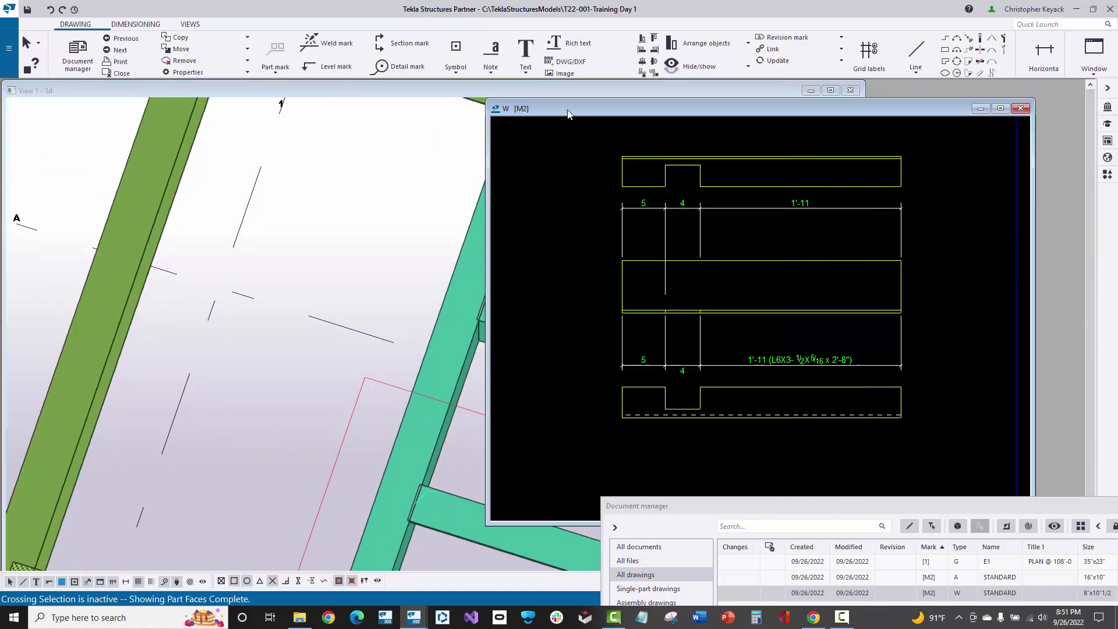
left_click_drag(567, 110, 748, 103)
middle_click_drag(525, 339, 224, 276)
left_click(964, 433)
middle_click_drag(924, 418, 819, 383)
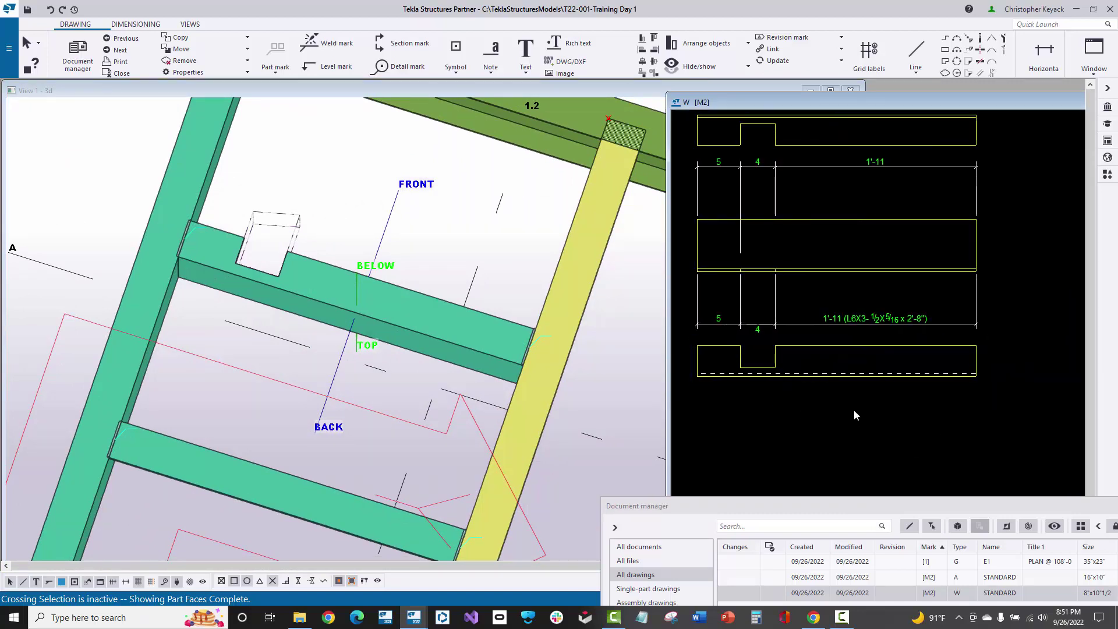